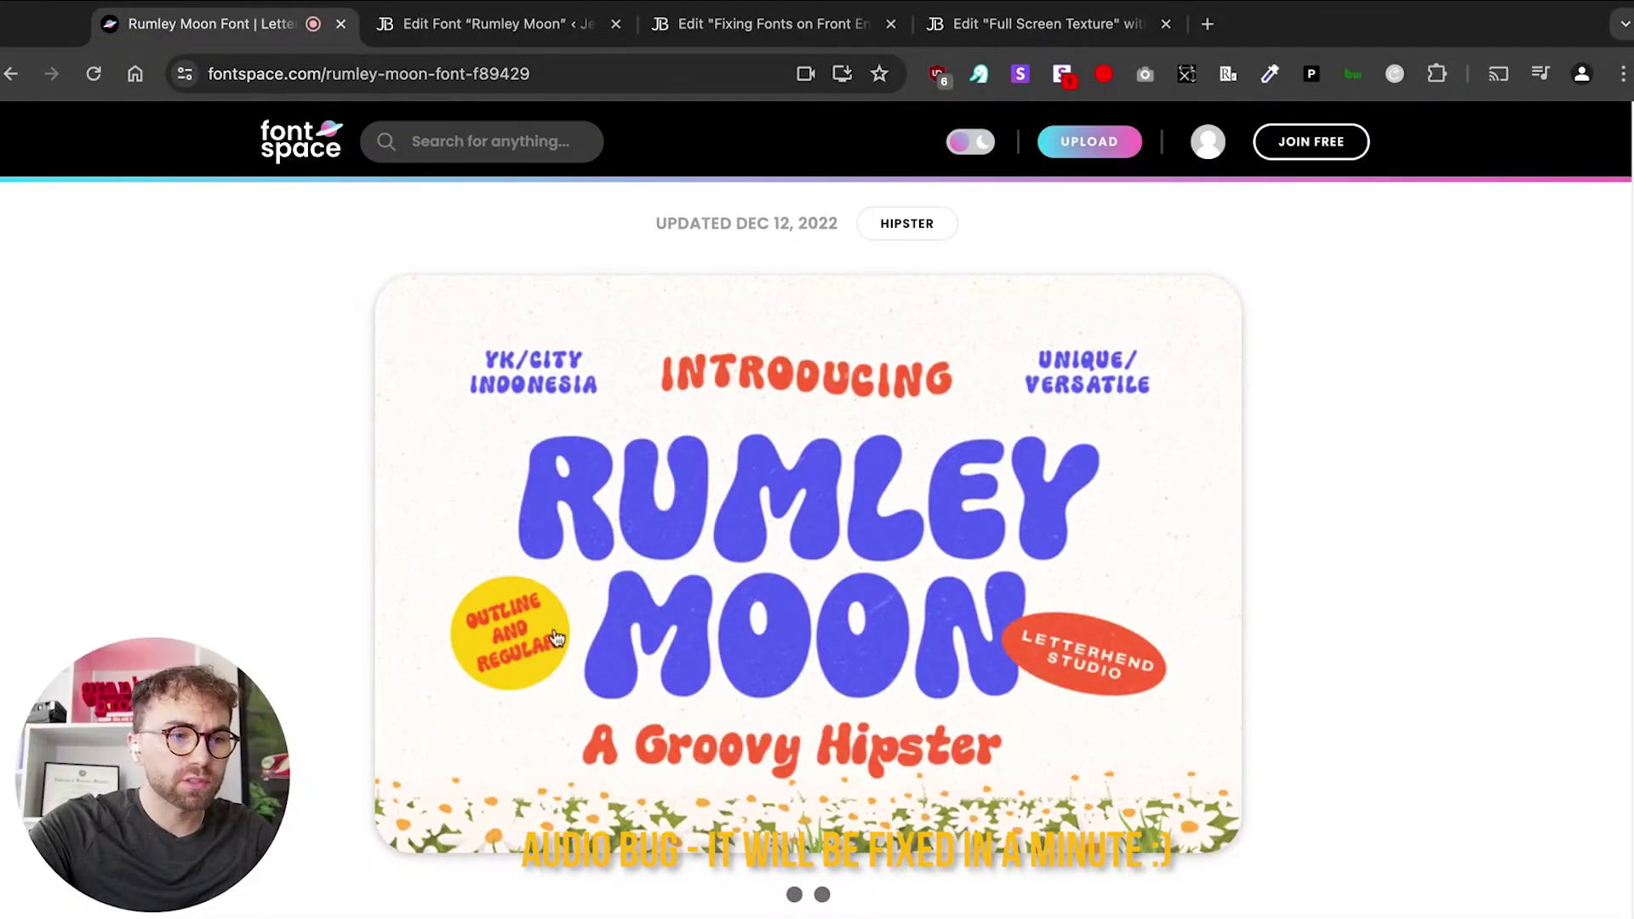
# Switch from FontSpace's Rumley Moon page to the WordPress Rumley Moon font editor
pyautogui.click(482, 25)
pyautogui.scroll(-1, 771, 749)
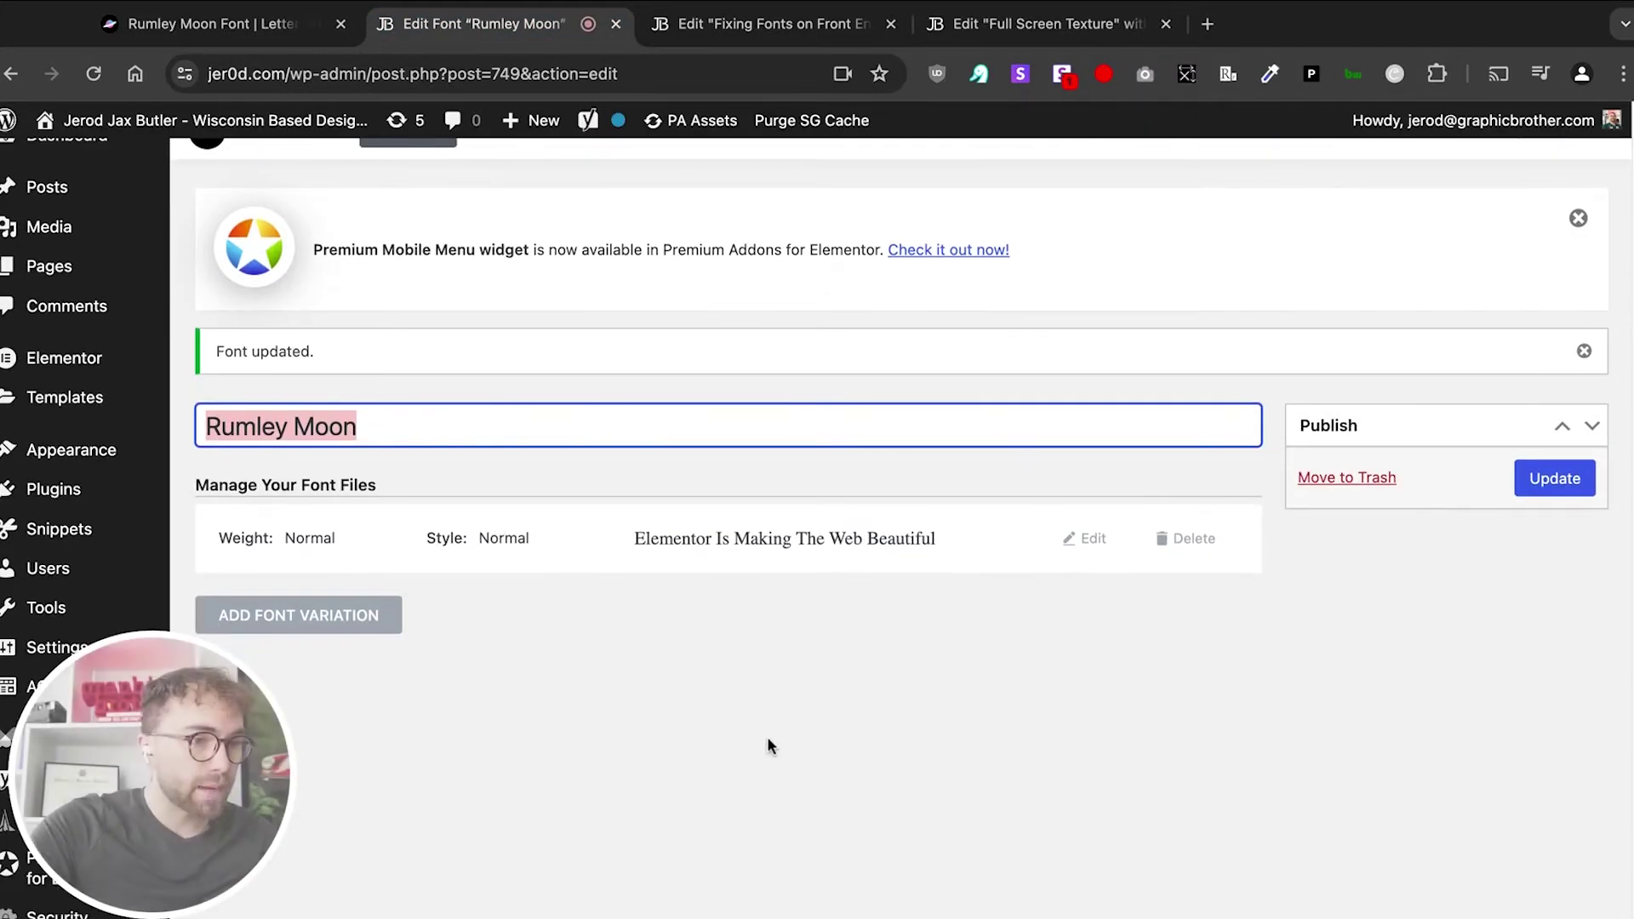
pyautogui.click(1081, 538)
pyautogui.scroll(-2, 761, 483)
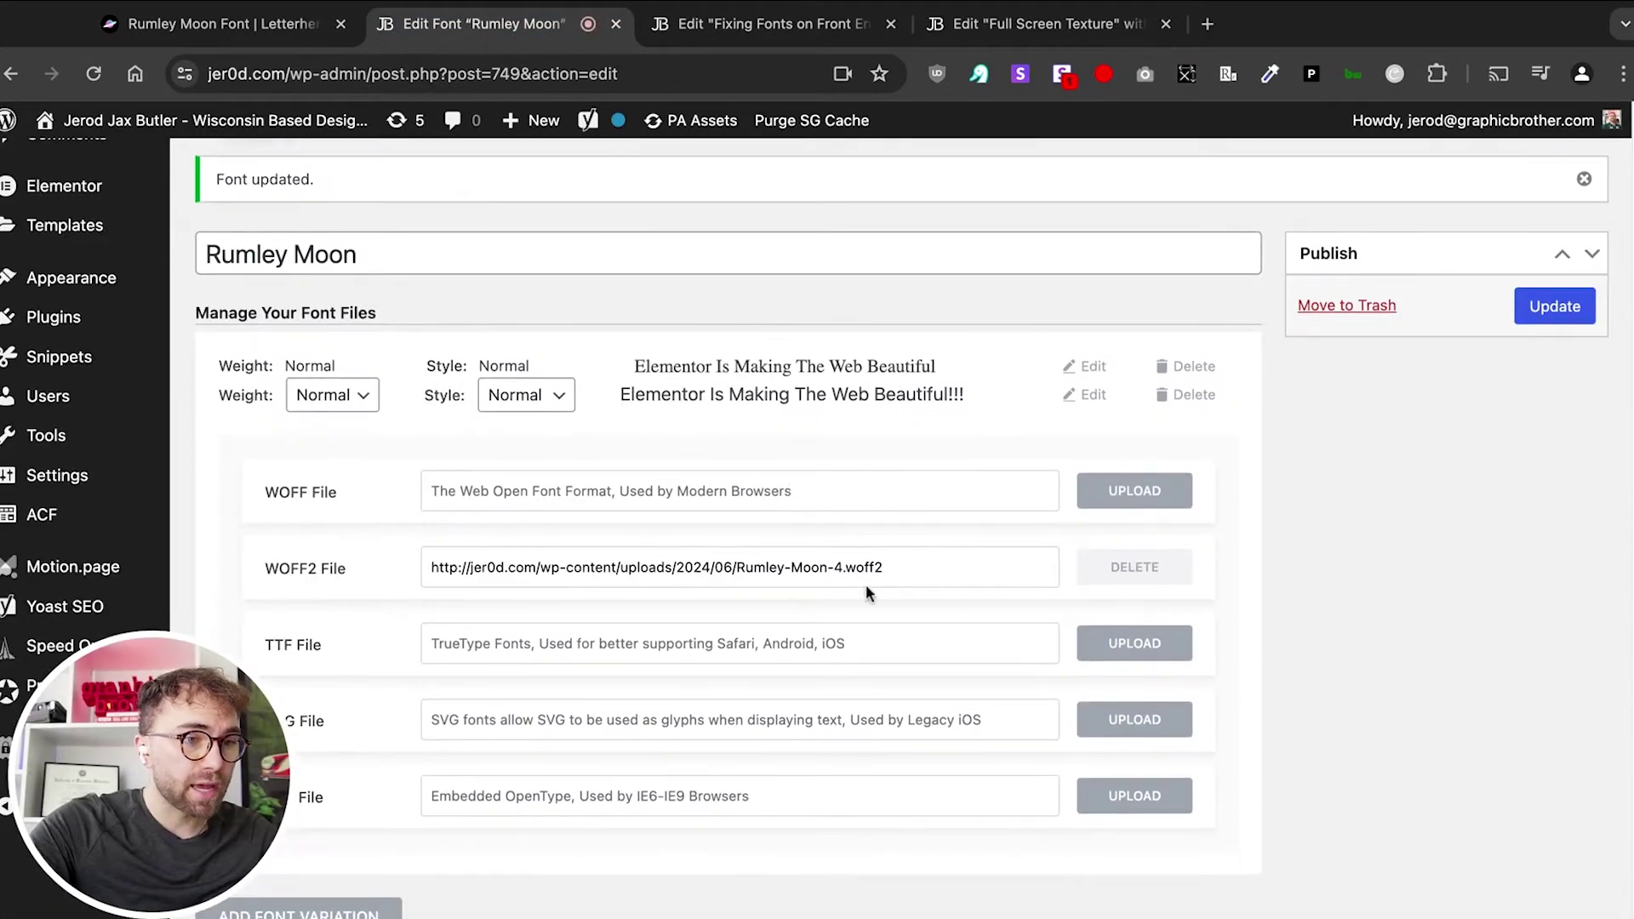
pyautogui.click(442, 567)
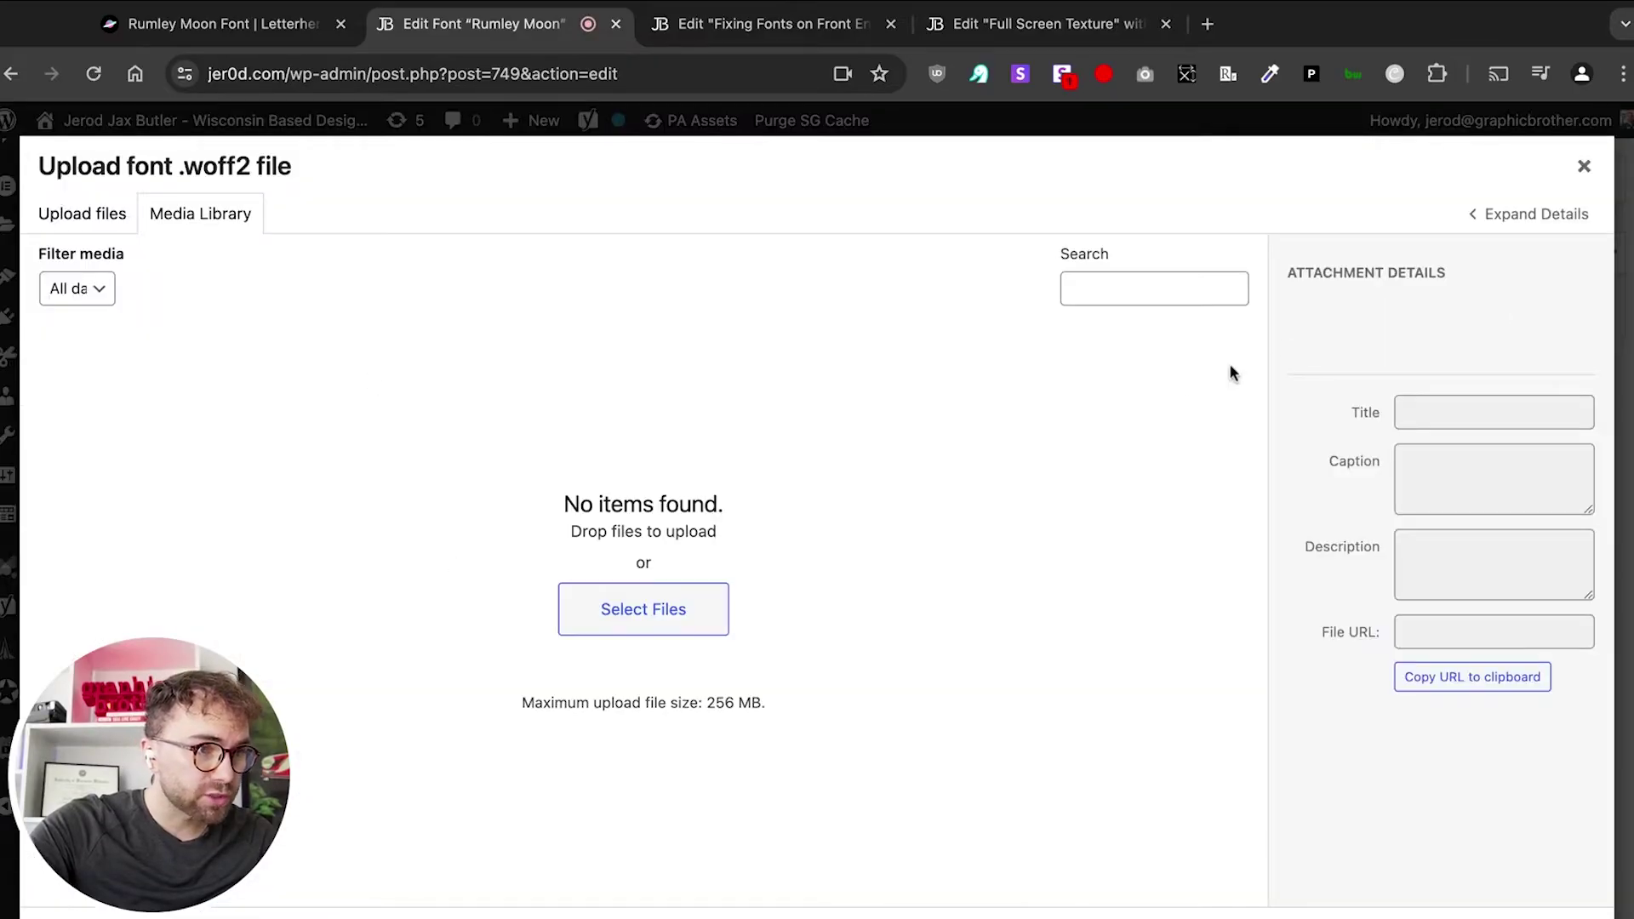
pyautogui.click(1584, 166)
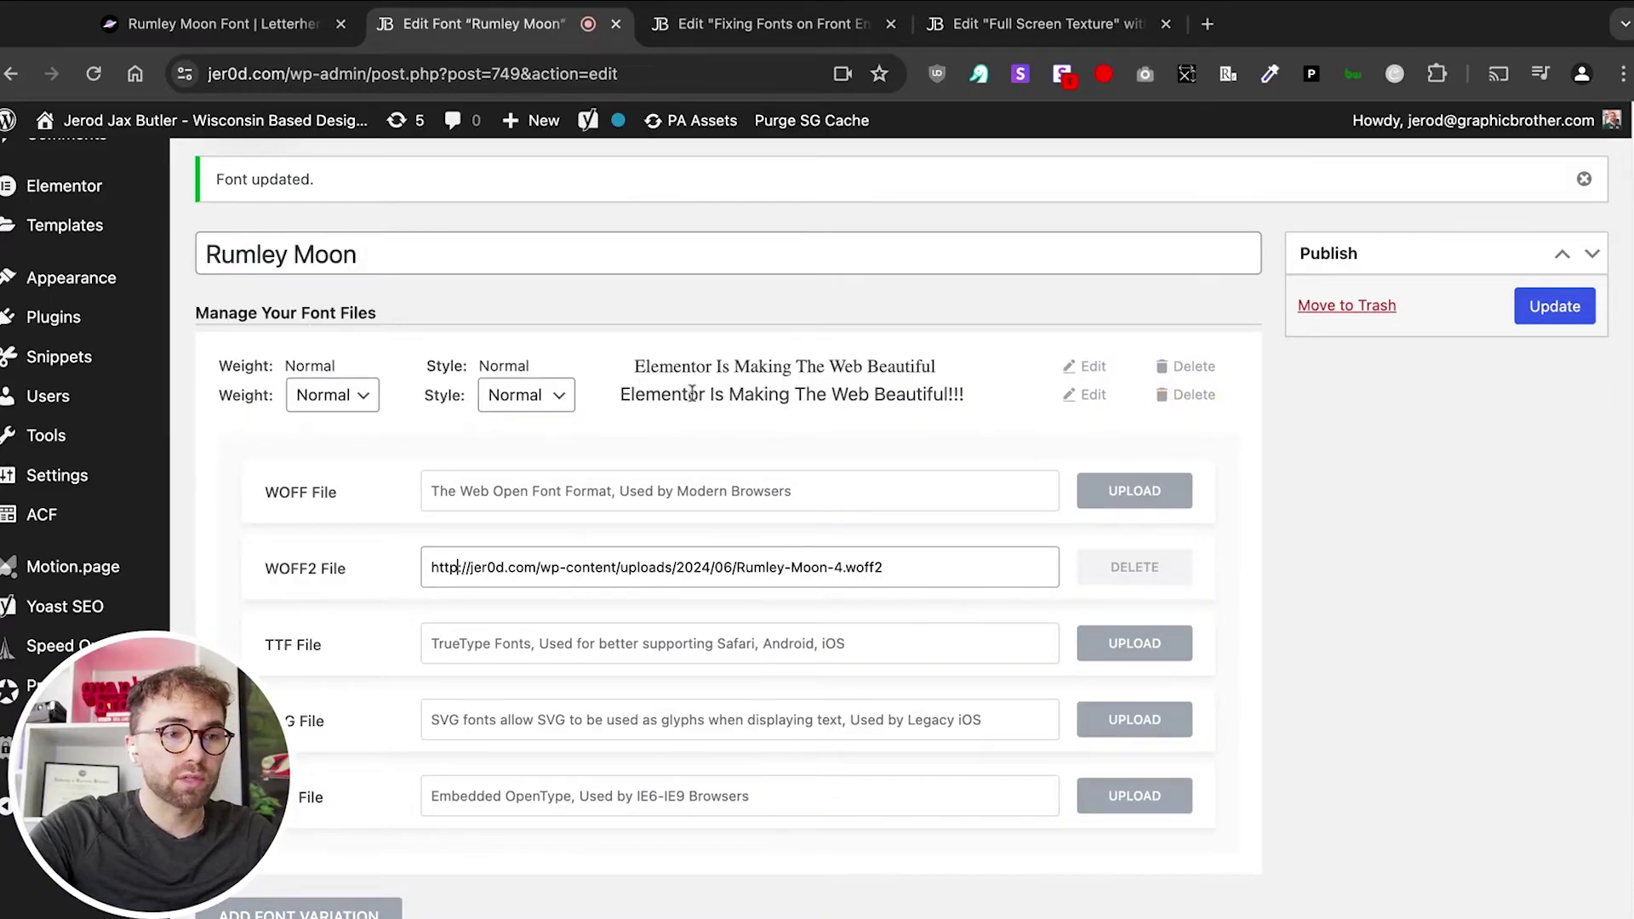
pyautogui.moveTo(619, 394); pyautogui.dragTo(958, 427)
pyautogui.click(987, 442)
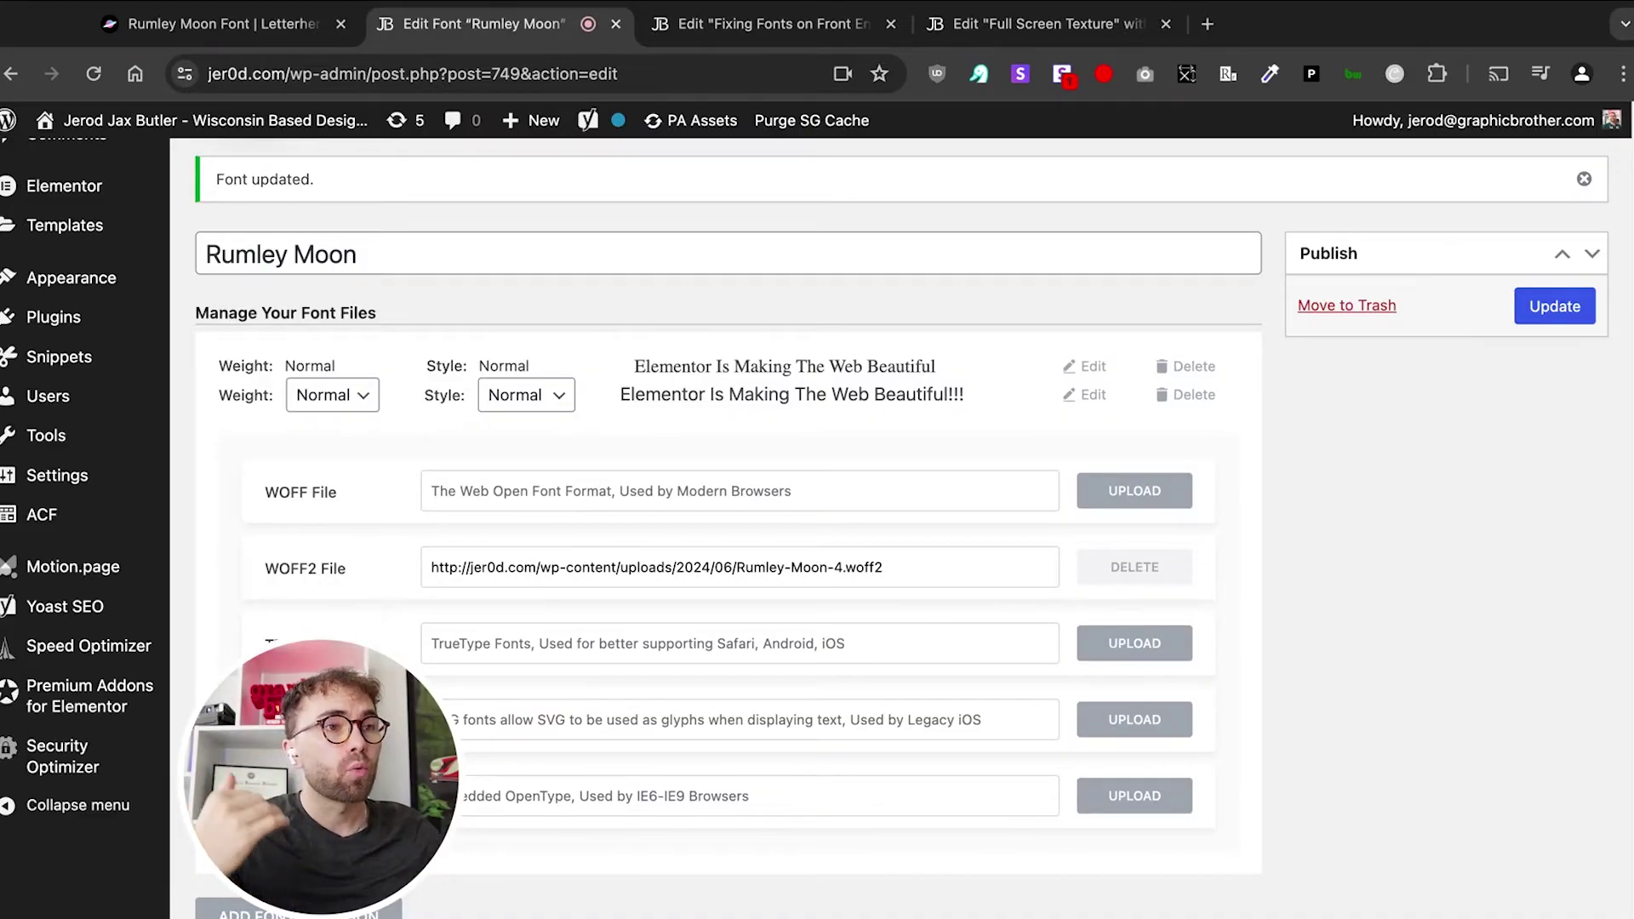
pyautogui.scroll(1, 731, 511)
pyautogui.moveTo(85, 509)
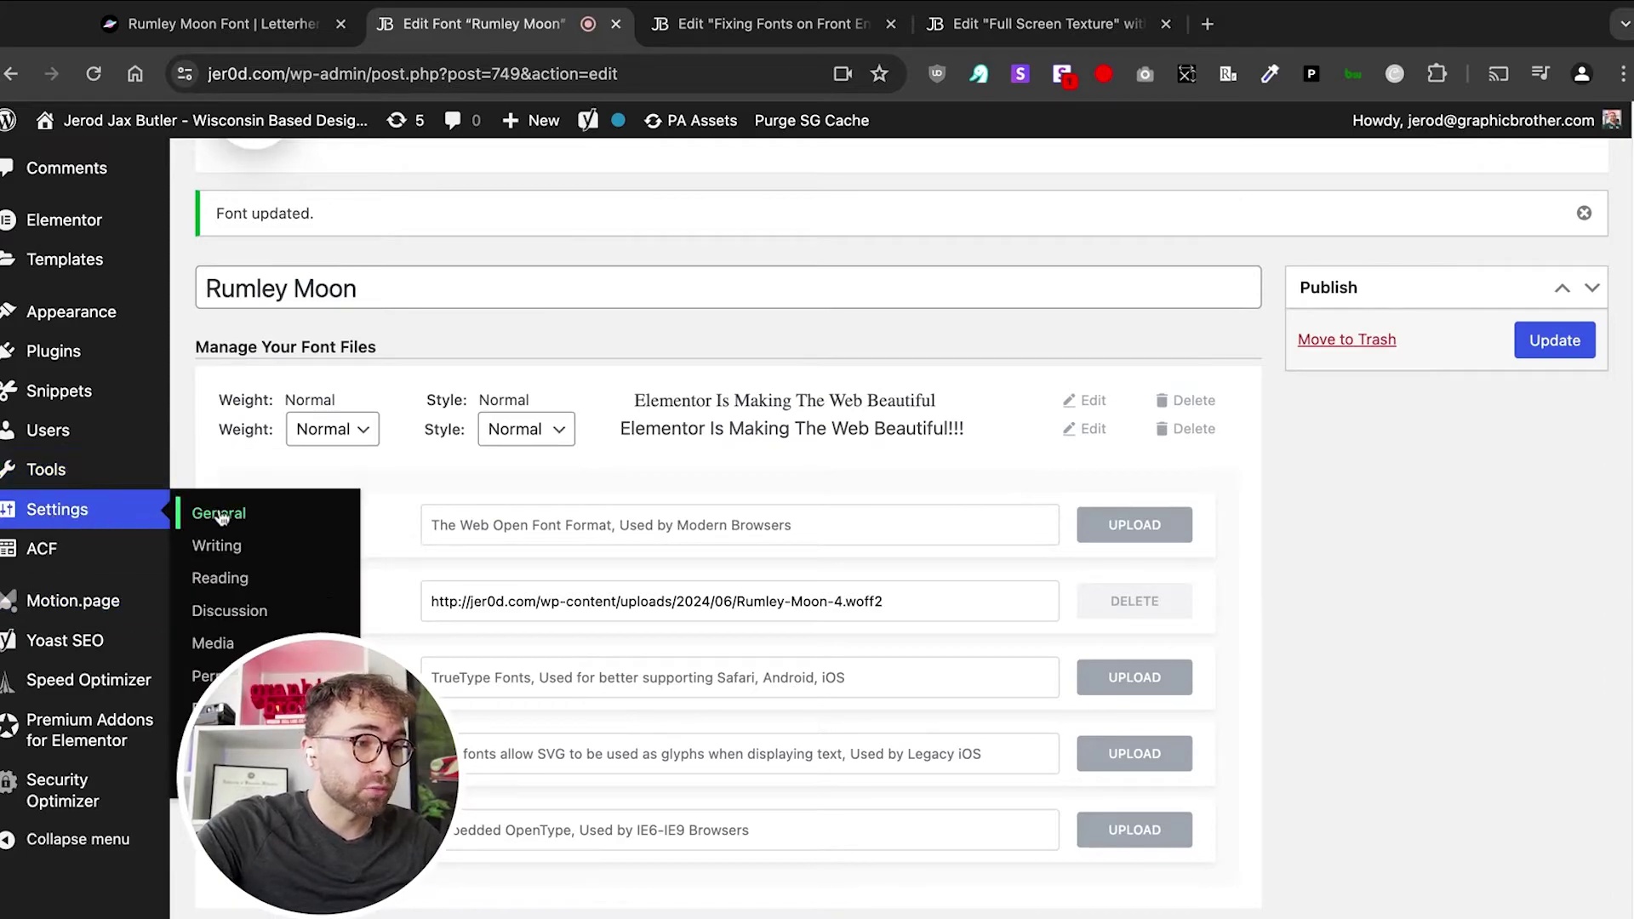
pyautogui.click(219, 516)
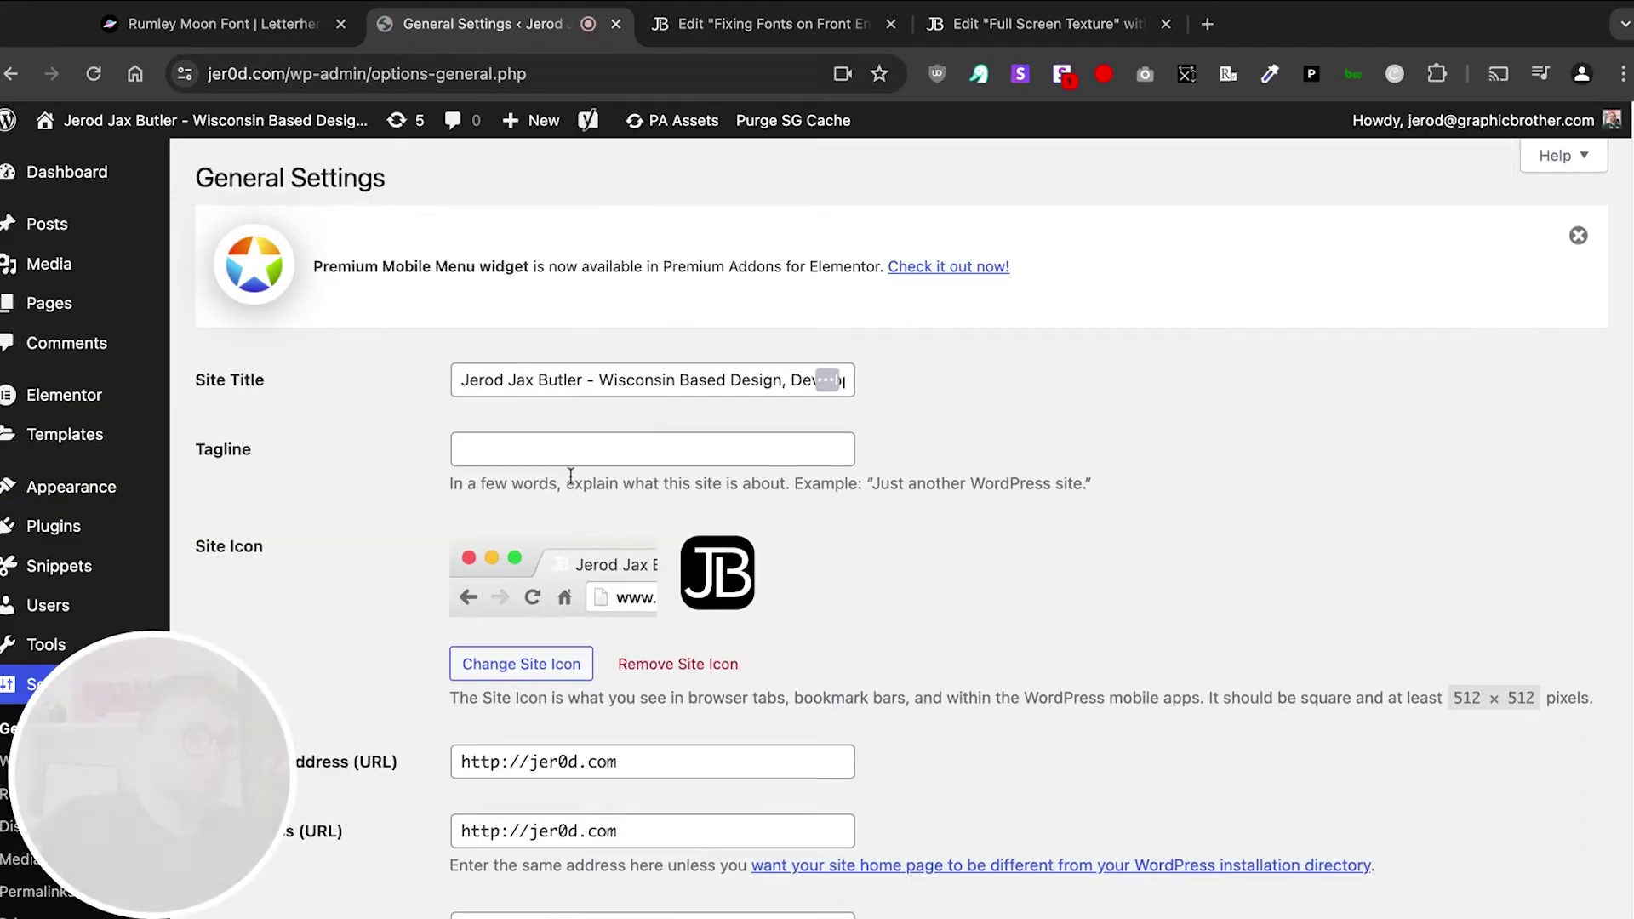
pyautogui.scroll(-3, 571, 475)
pyautogui.click(500, 586)
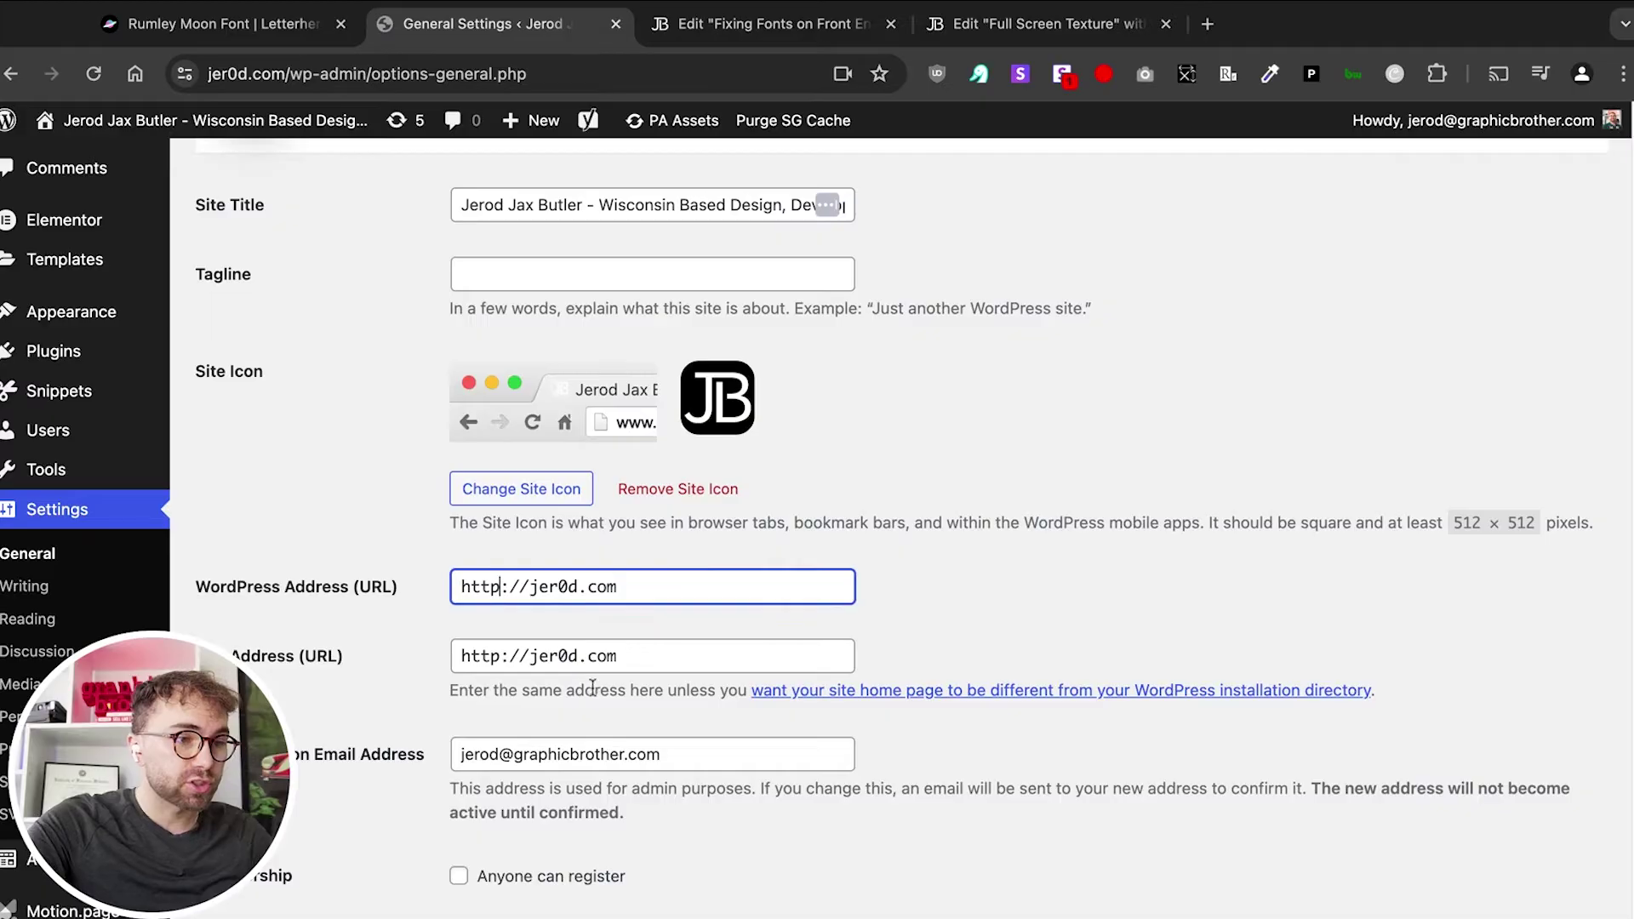
pyautogui.write('s')
pyautogui.click(502, 656)
pyautogui.write('s')
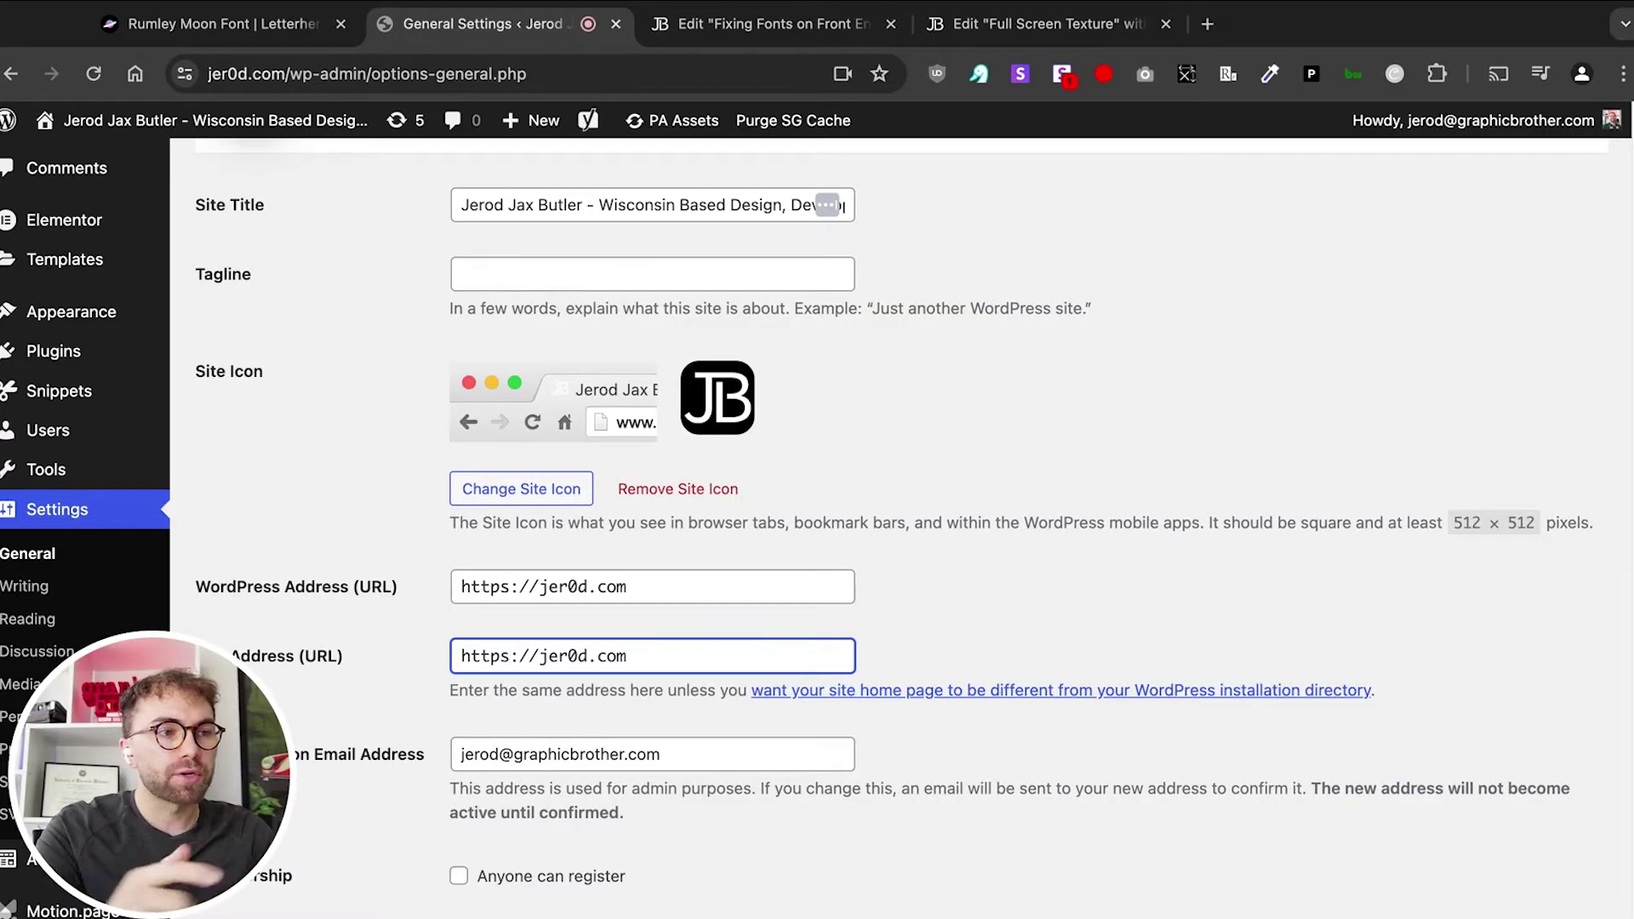
pyautogui.scroll(-12, 571, 532)
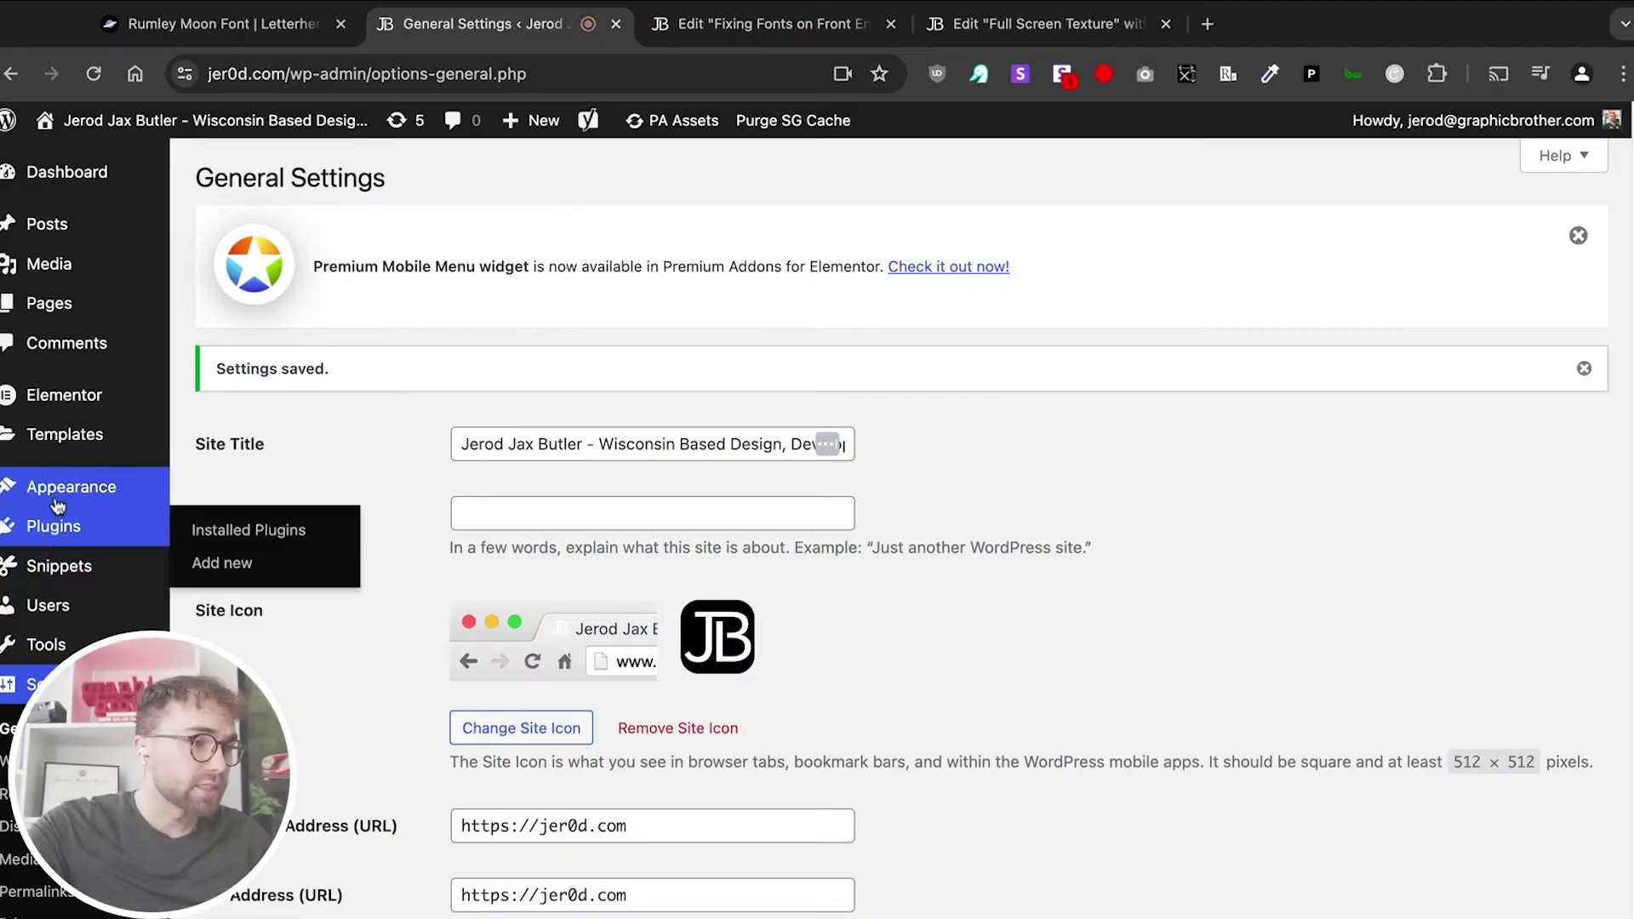
pyautogui.moveTo(81, 410)
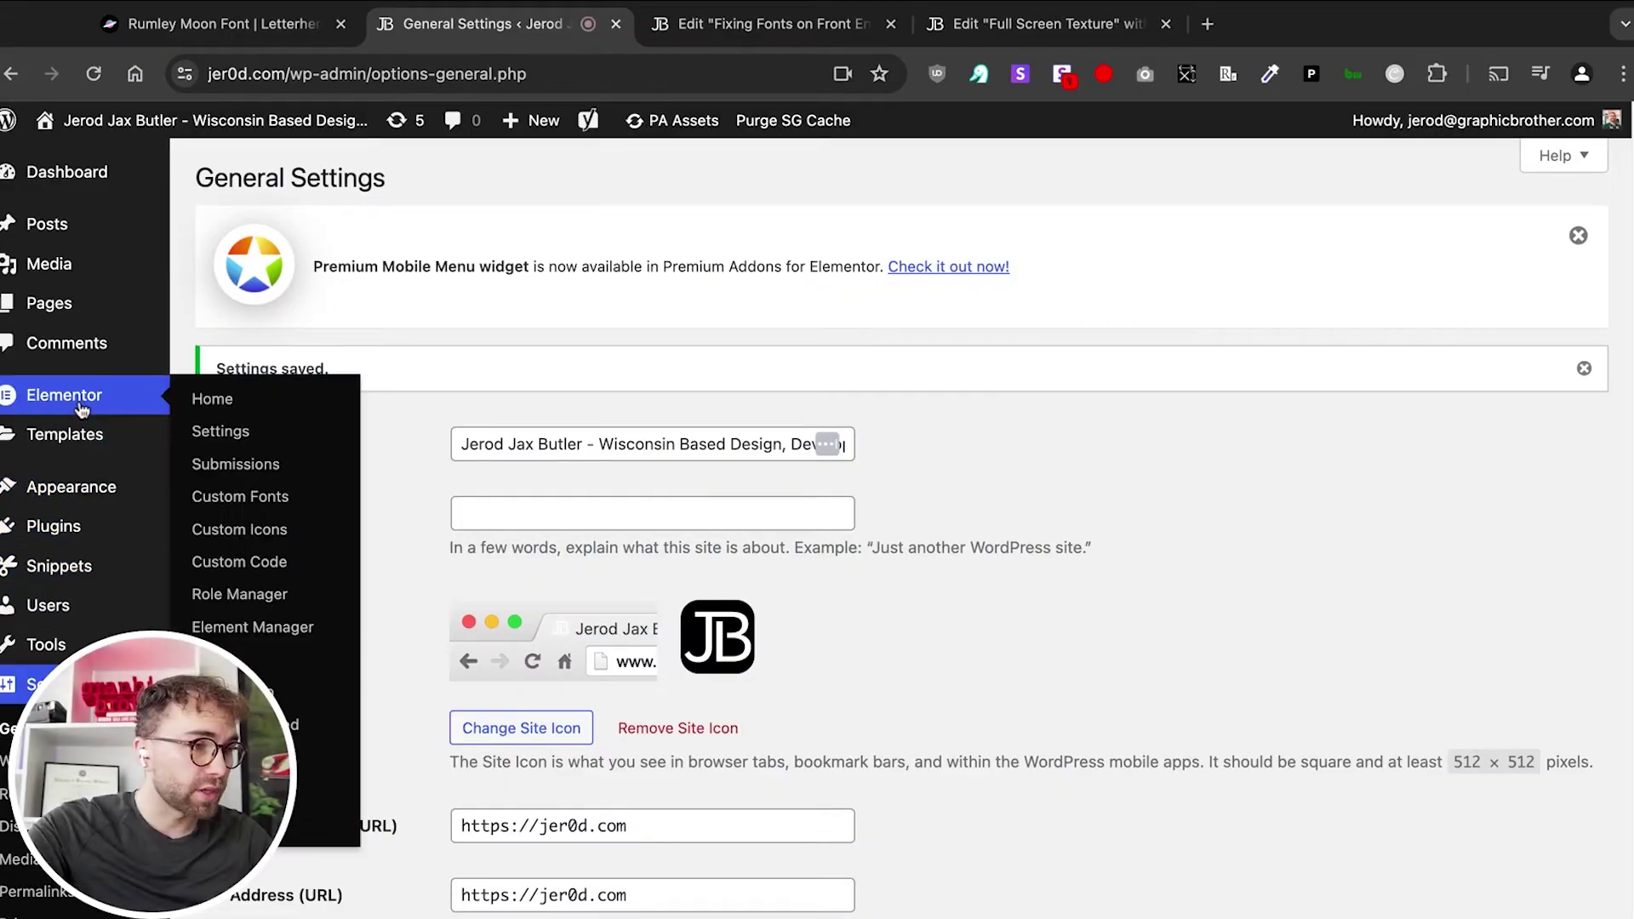
# Open Rumley Moon from Custom Fonts and delete its old http WOFF2 file
pyautogui.click(282, 505)
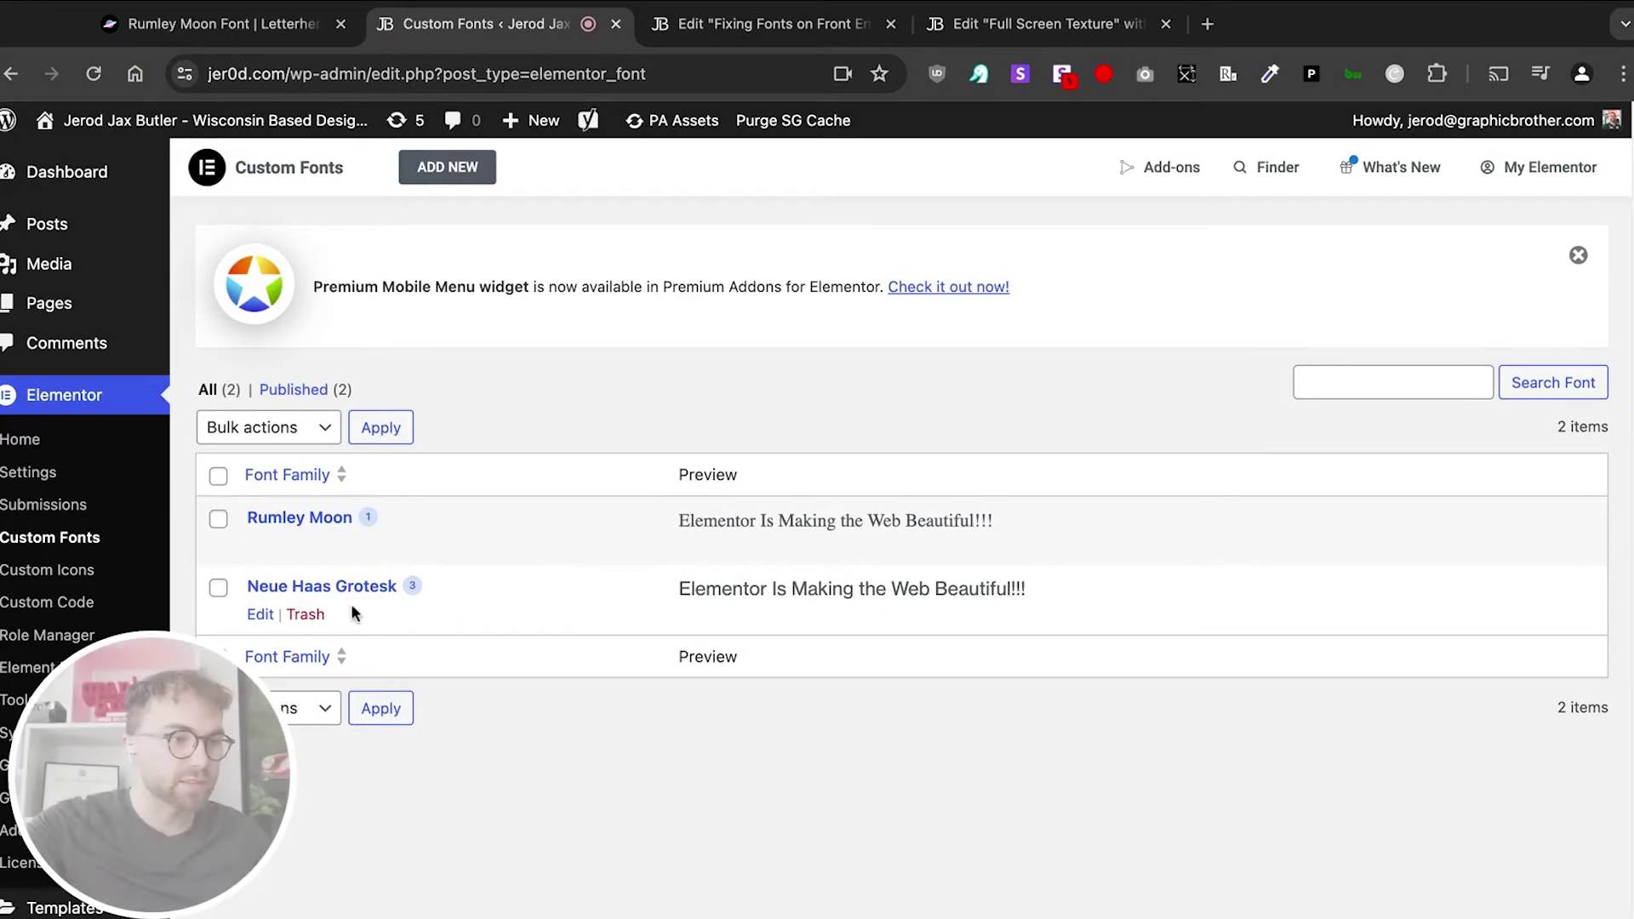
pyautogui.click(264, 548)
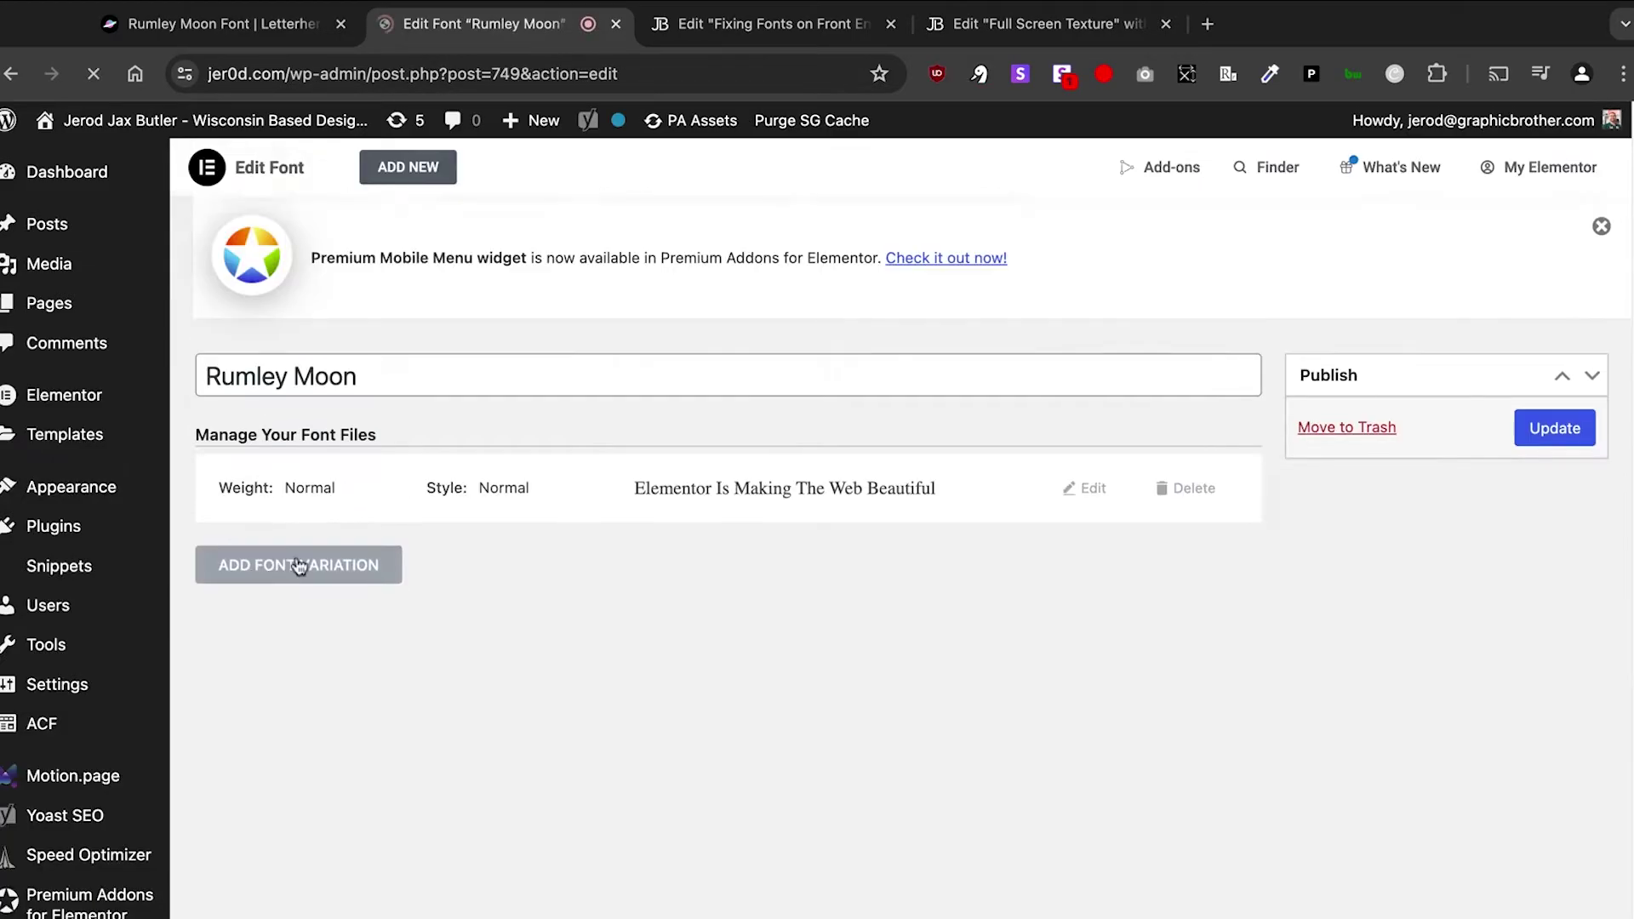
pyautogui.click(375, 562)
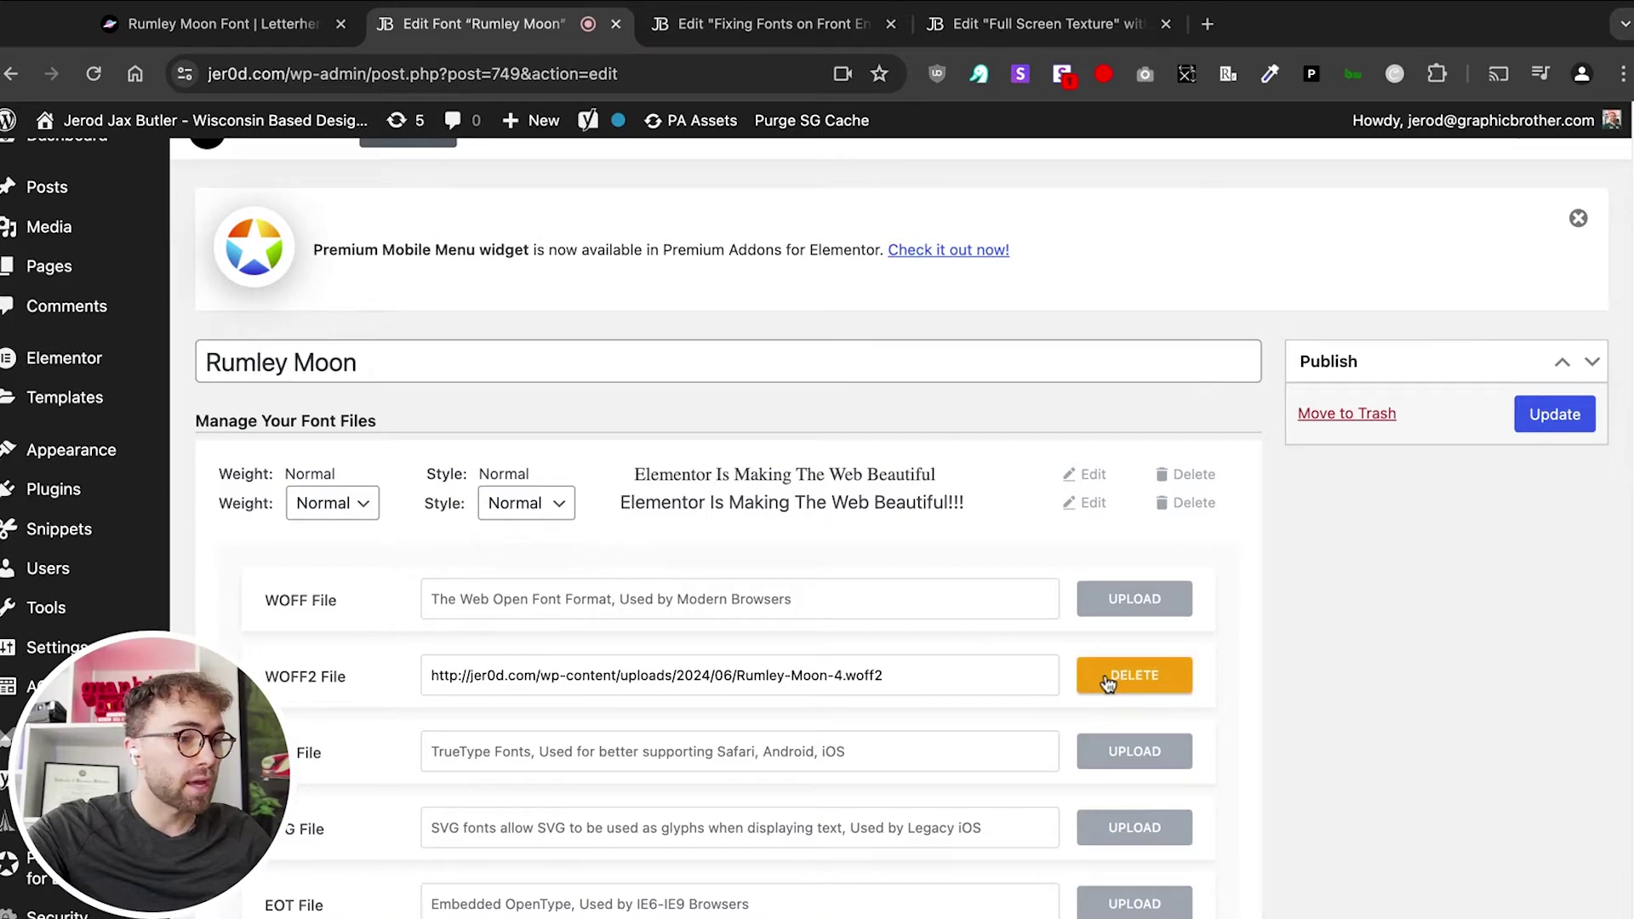
pyautogui.click(1108, 683)
# Upload Rumley-Moon-5.woff2 as the new https WOFF2 file and update the font
pyautogui.click(1110, 676)
pyautogui.click(94, 220)
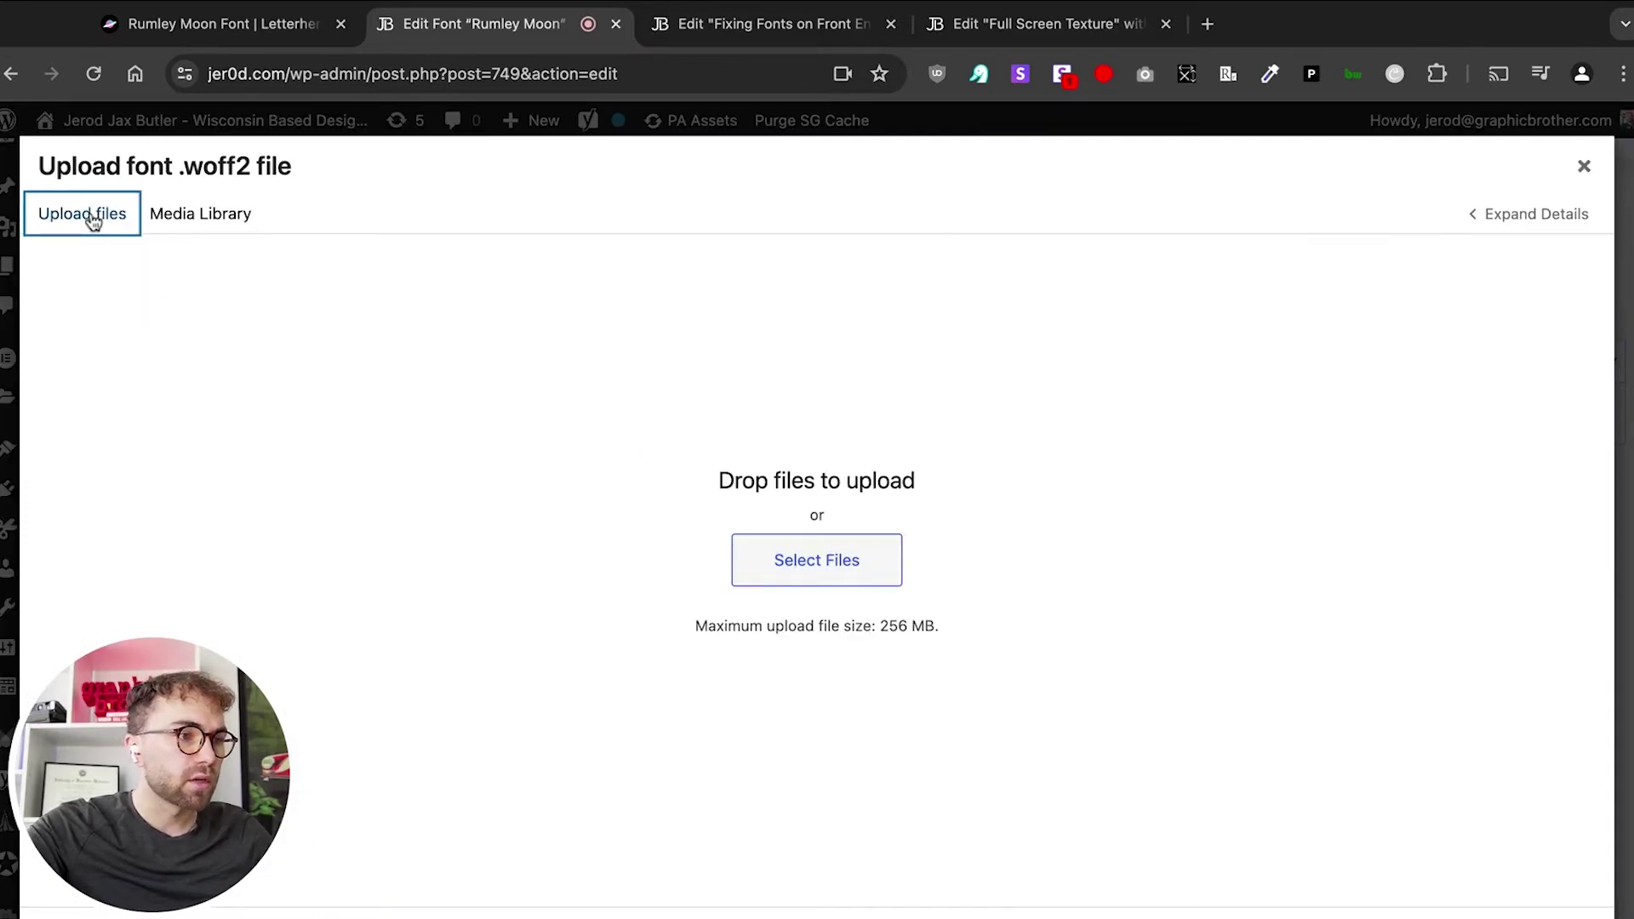
pyautogui.click(752, 557)
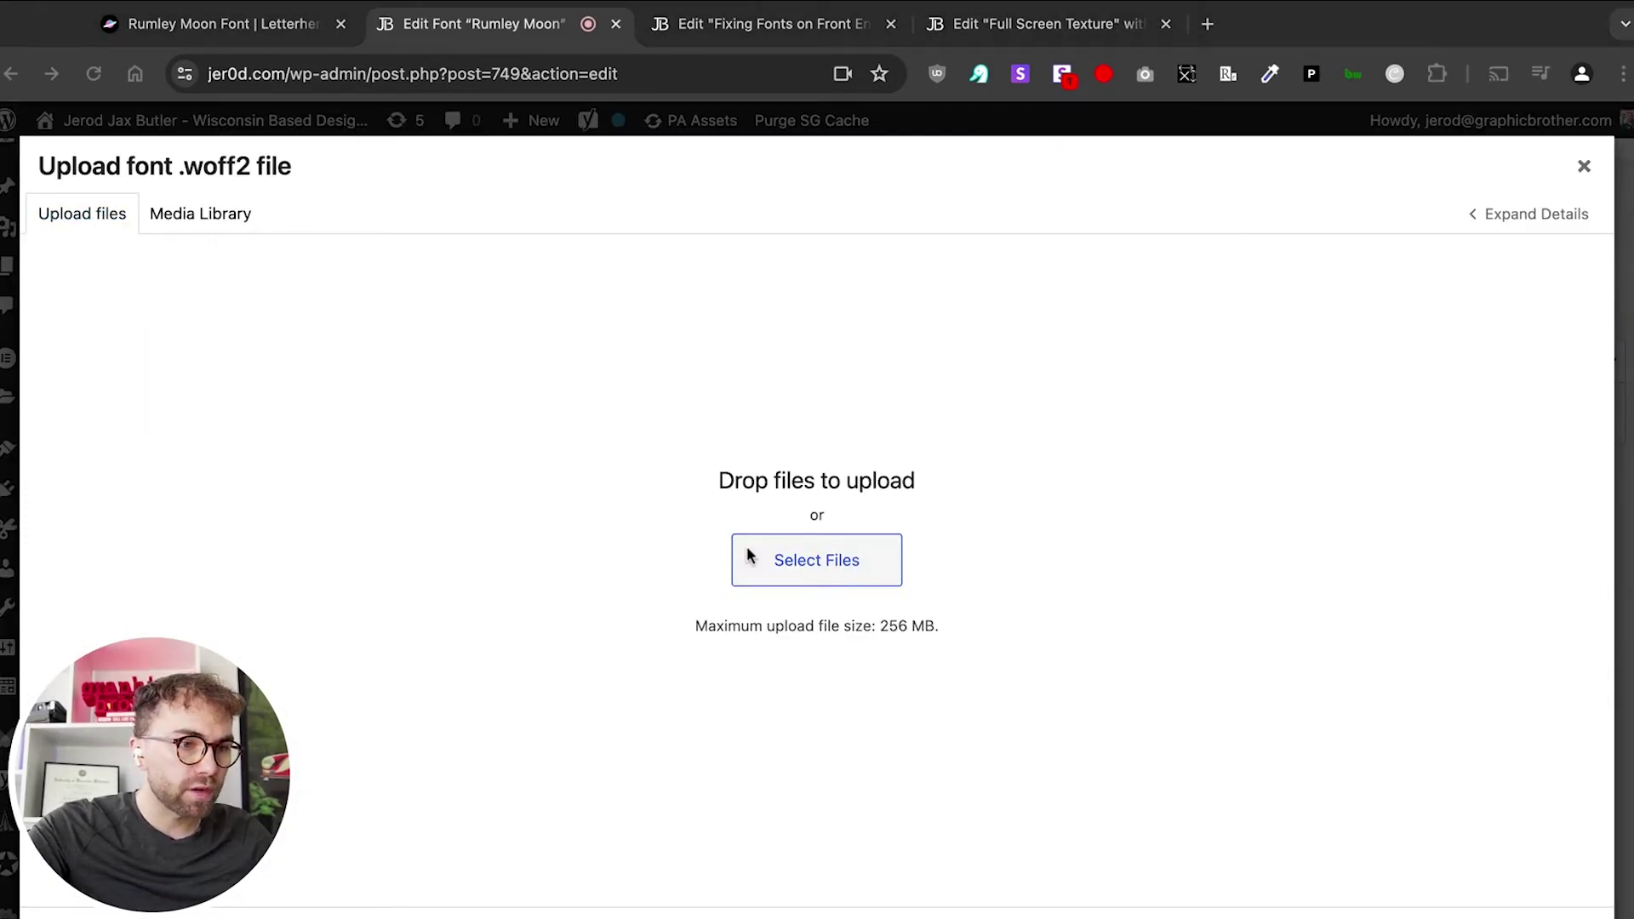
pyautogui.press('Return')
pyautogui.click(1566, 885)
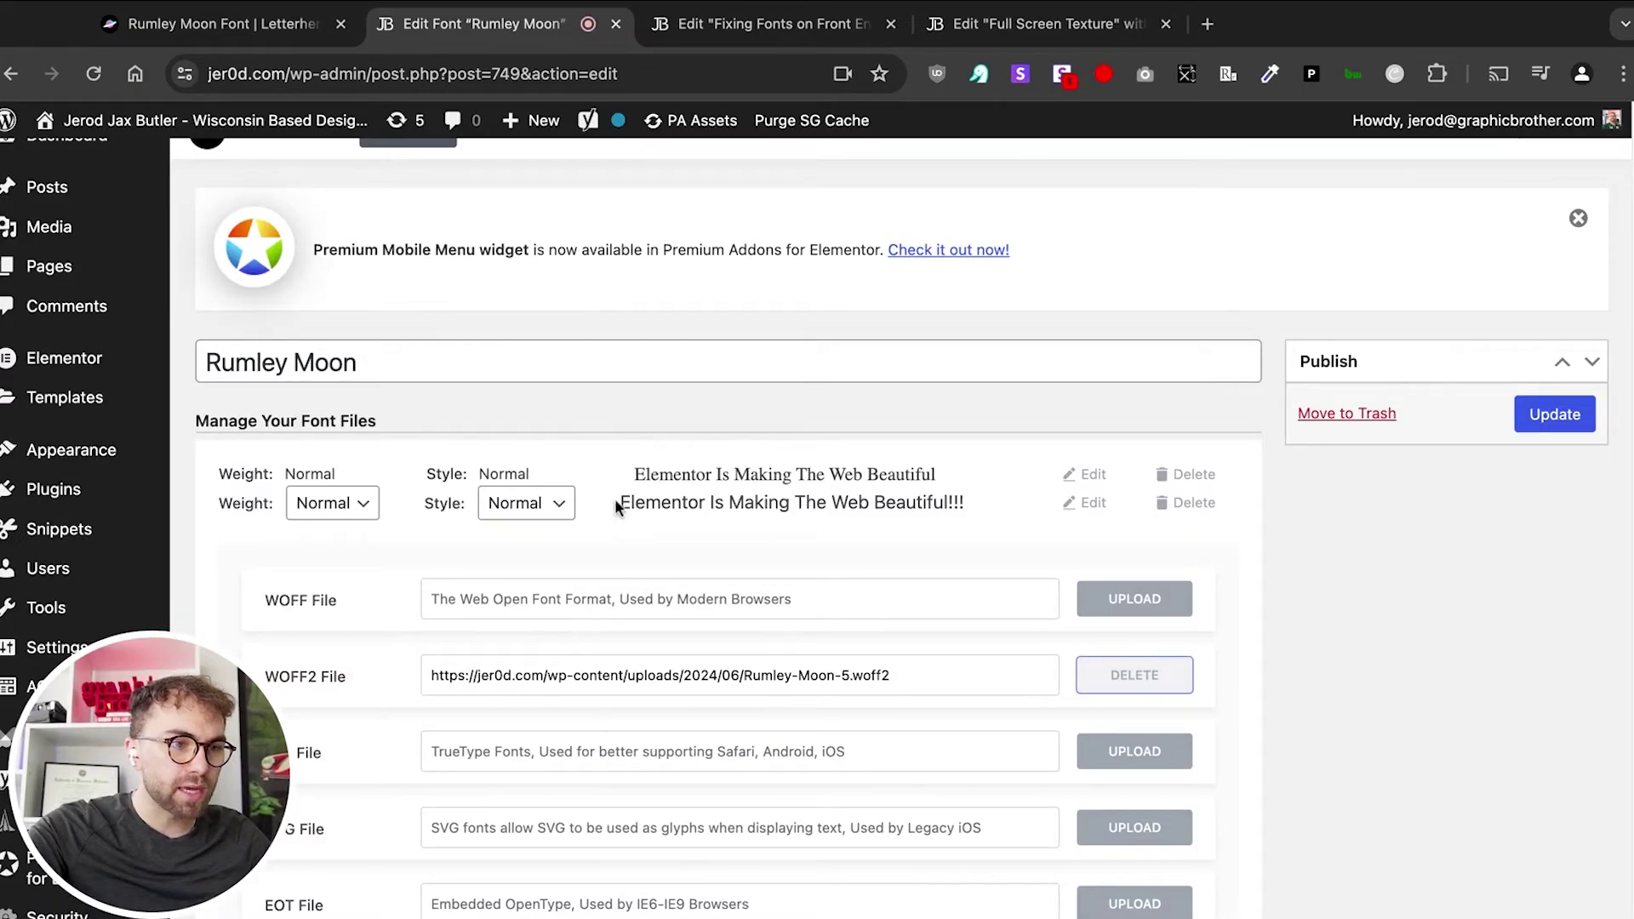
pyautogui.click(1544, 412)
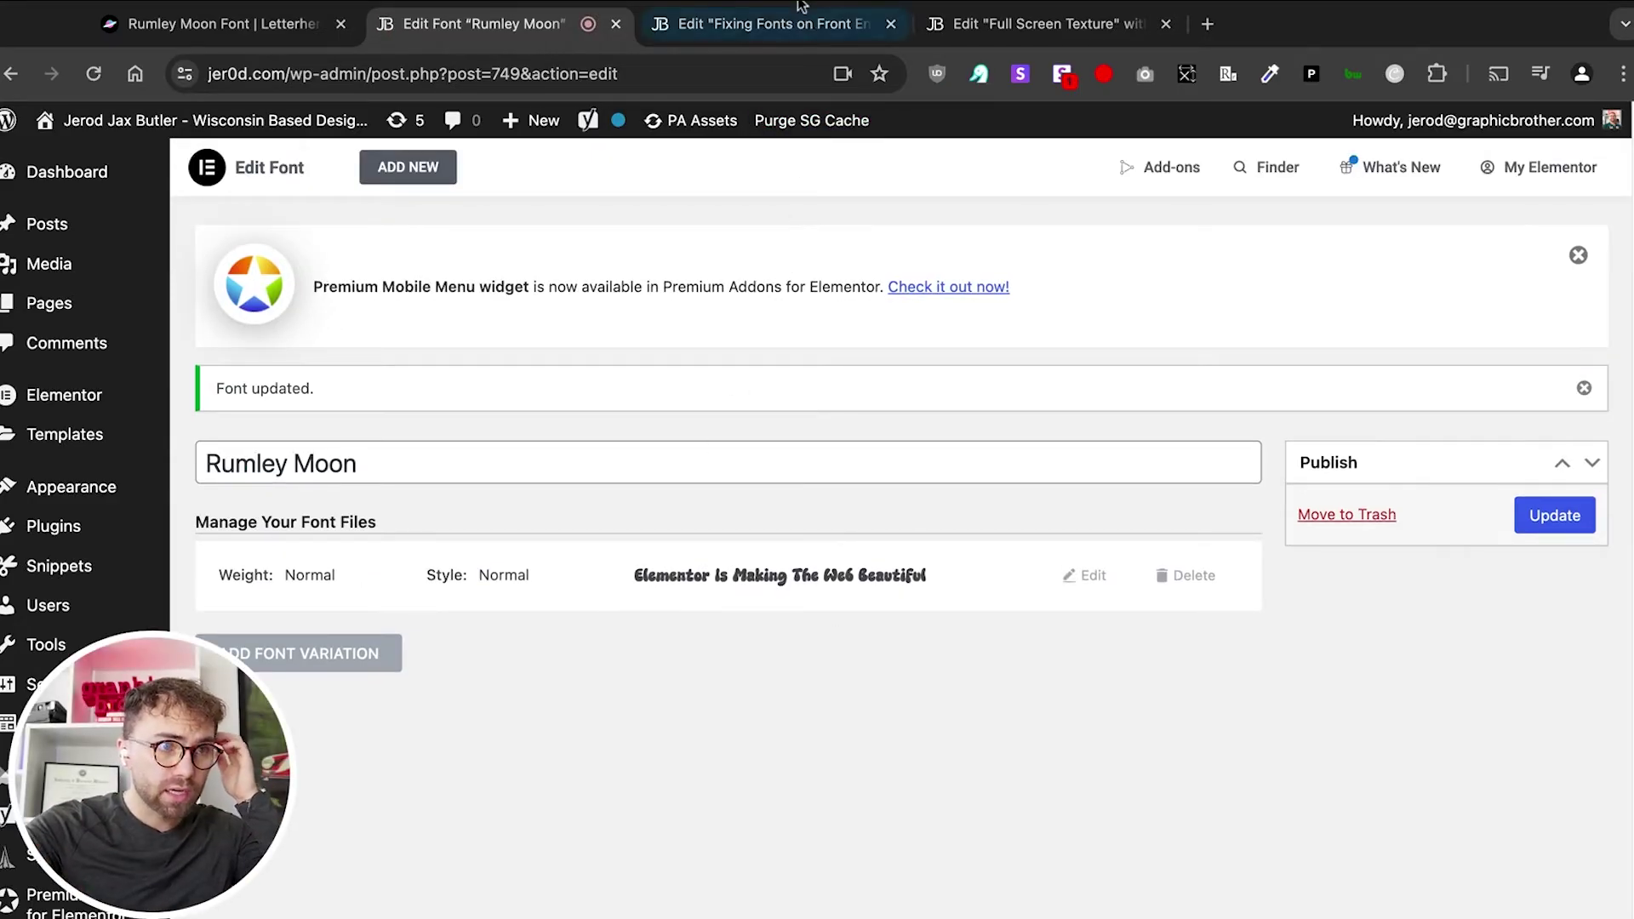
pyautogui.click(768, 26)
# Verify the Full Screen Texture headline renders in Rumley Moon in the editor and live preview
pyautogui.click(1044, 26)
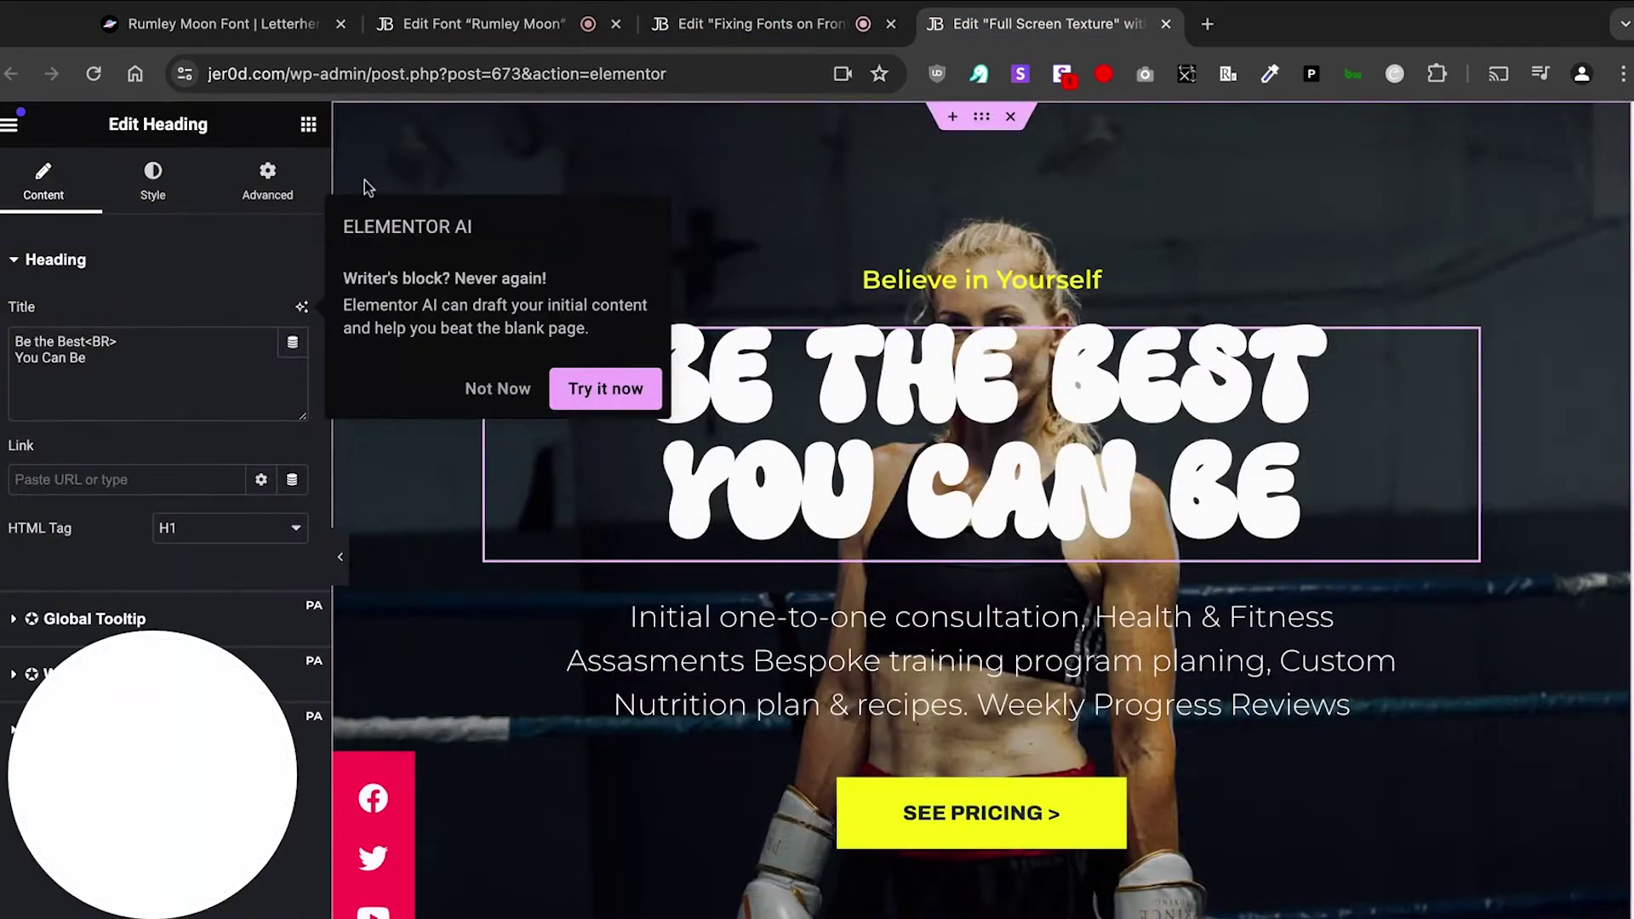
pyautogui.click(661, 171)
pyautogui.press('super+r')
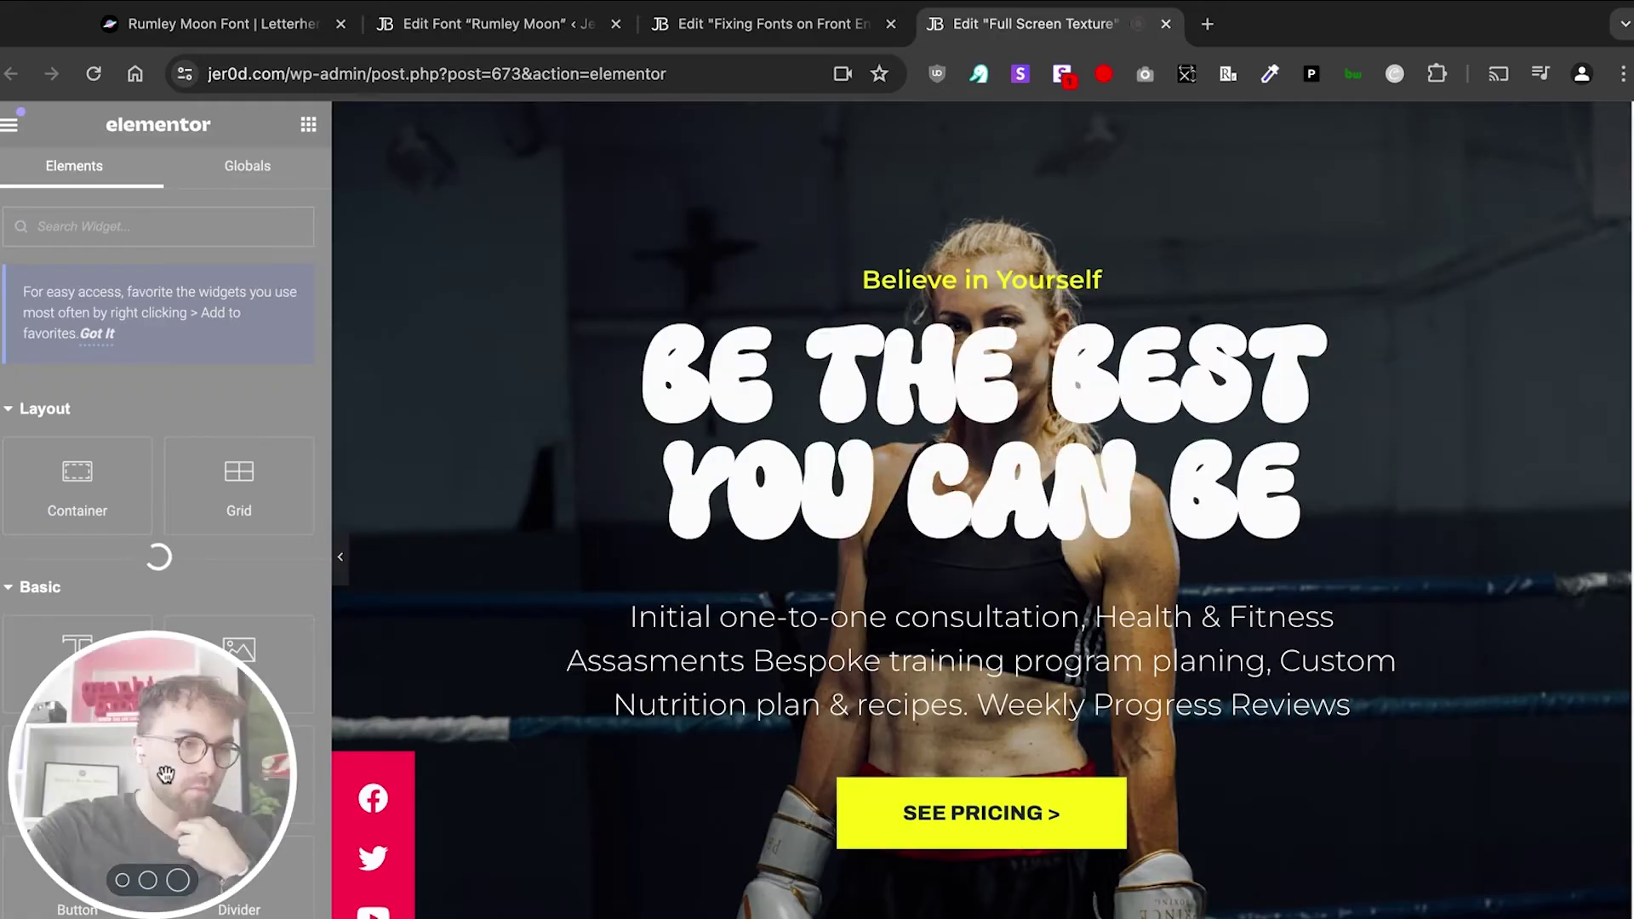
pyautogui.moveTo(512, 375); pyautogui.dragTo(460, 371)
pyautogui.click(248, 912)
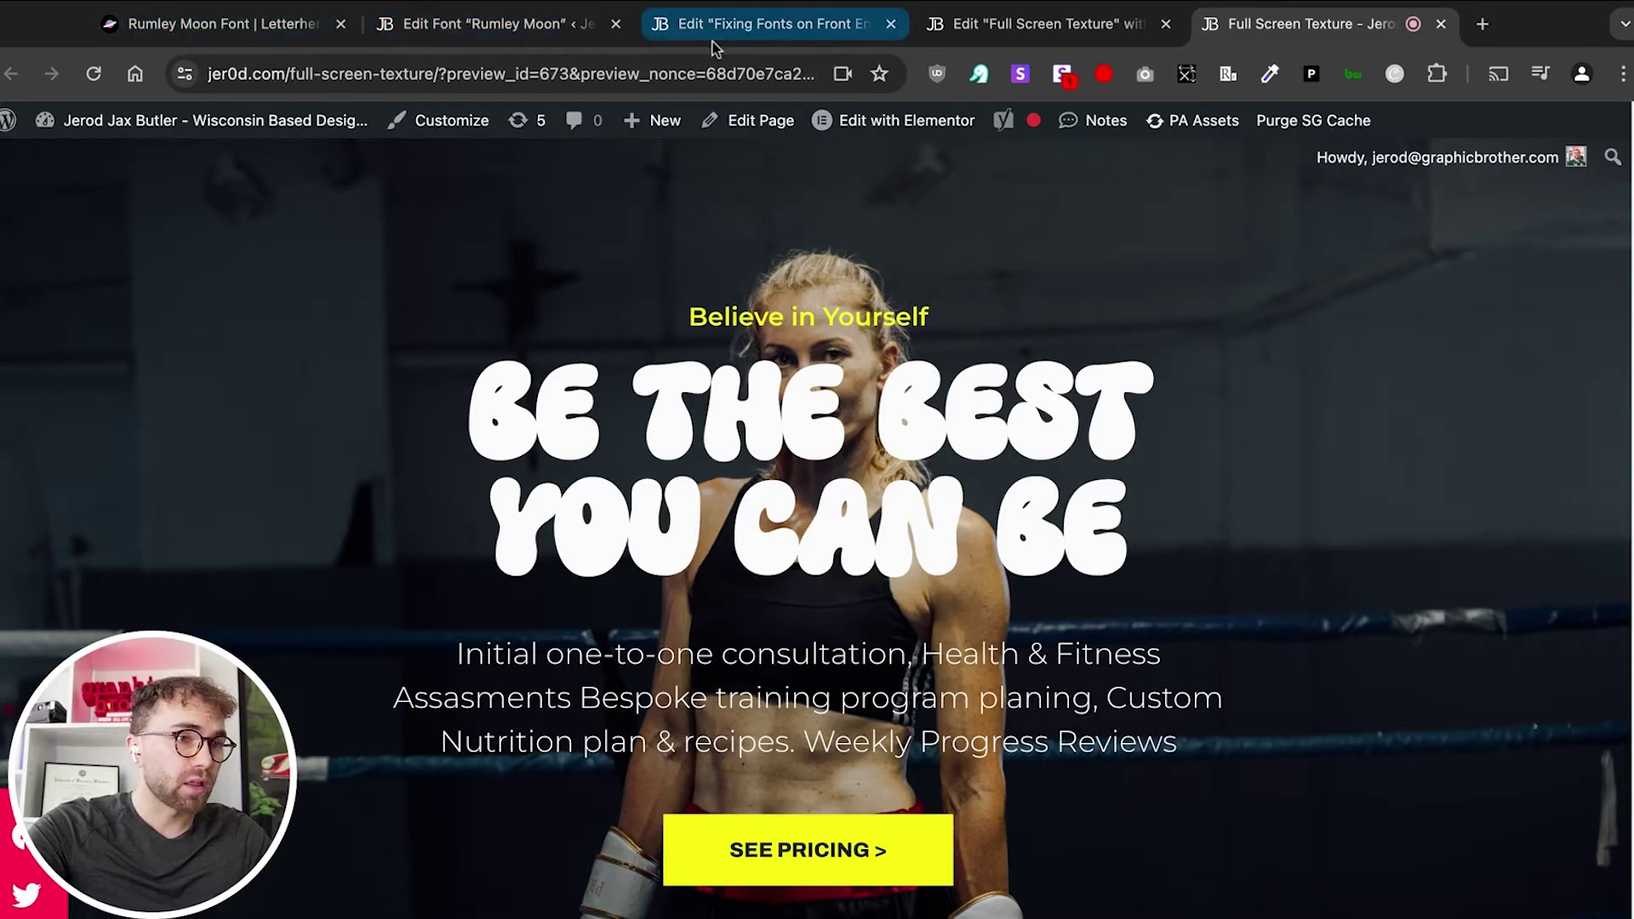
pyautogui.click(736, 43)
pyautogui.click(514, 26)
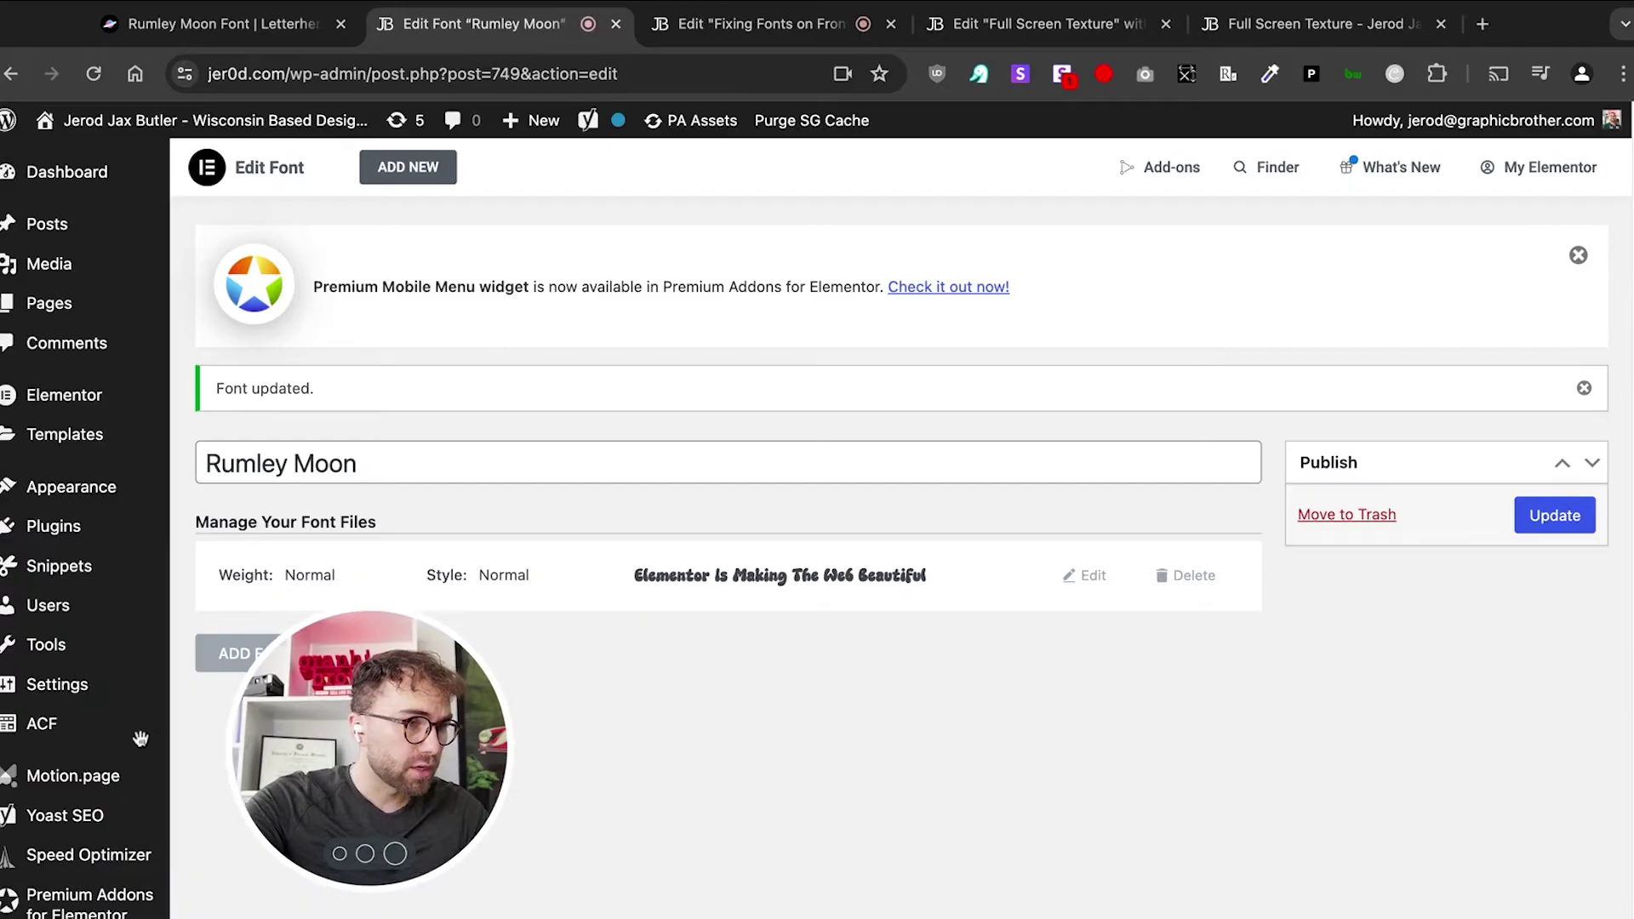
# Run Regenerate Files & Data on Elementor's Tools page
pyautogui.moveTo(76, 395)
pyautogui.click(213, 662)
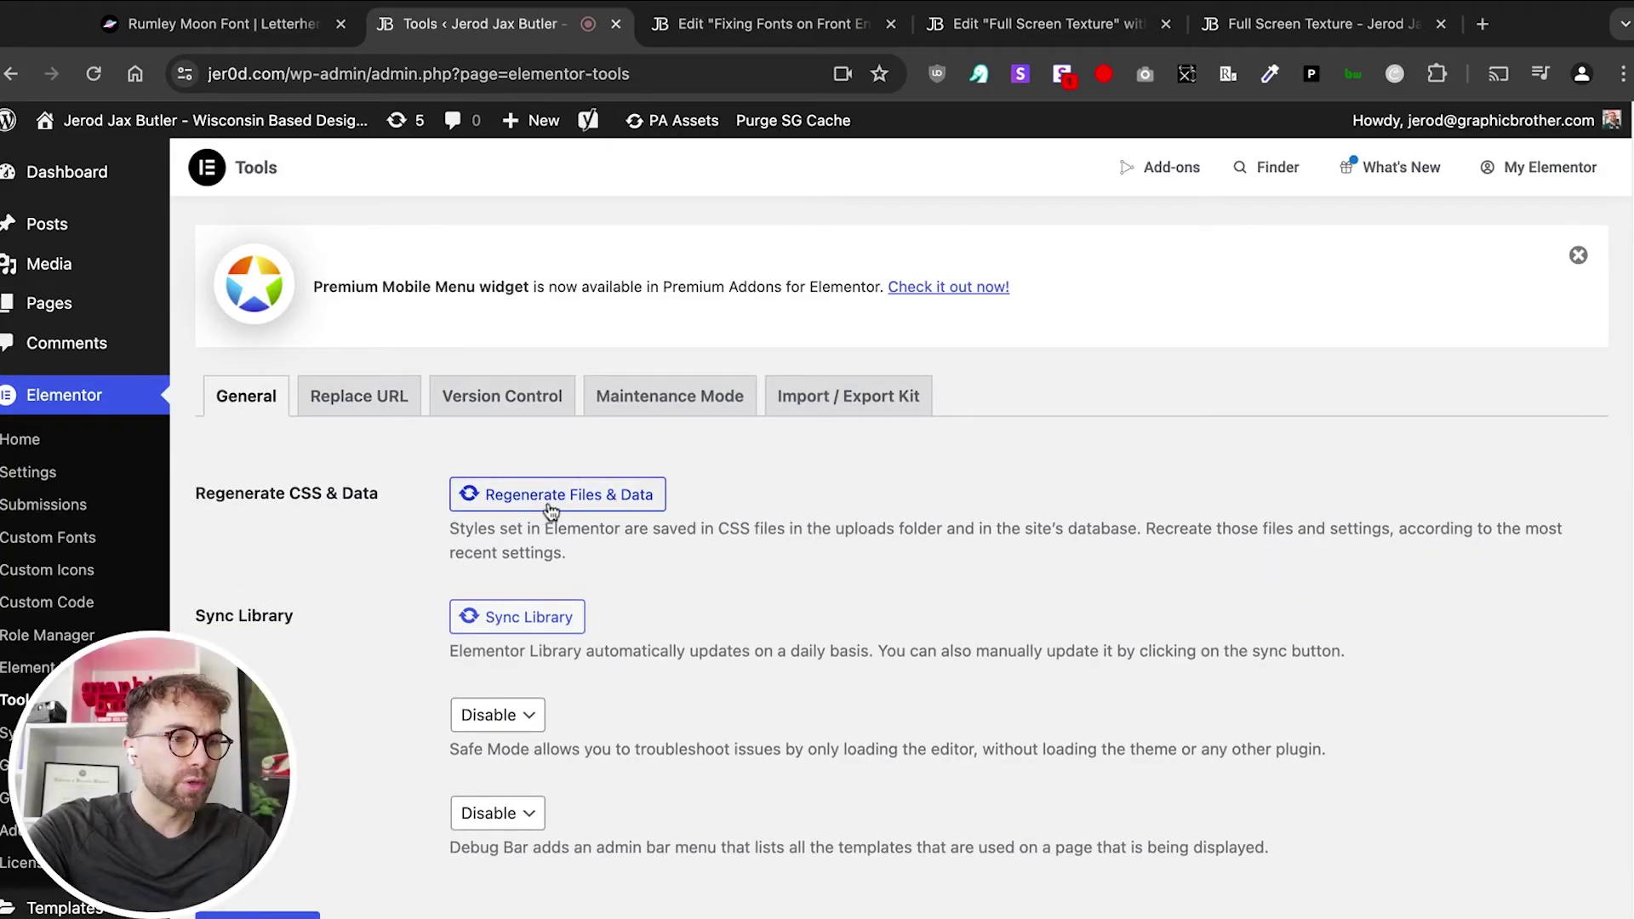
pyautogui.click(562, 495)
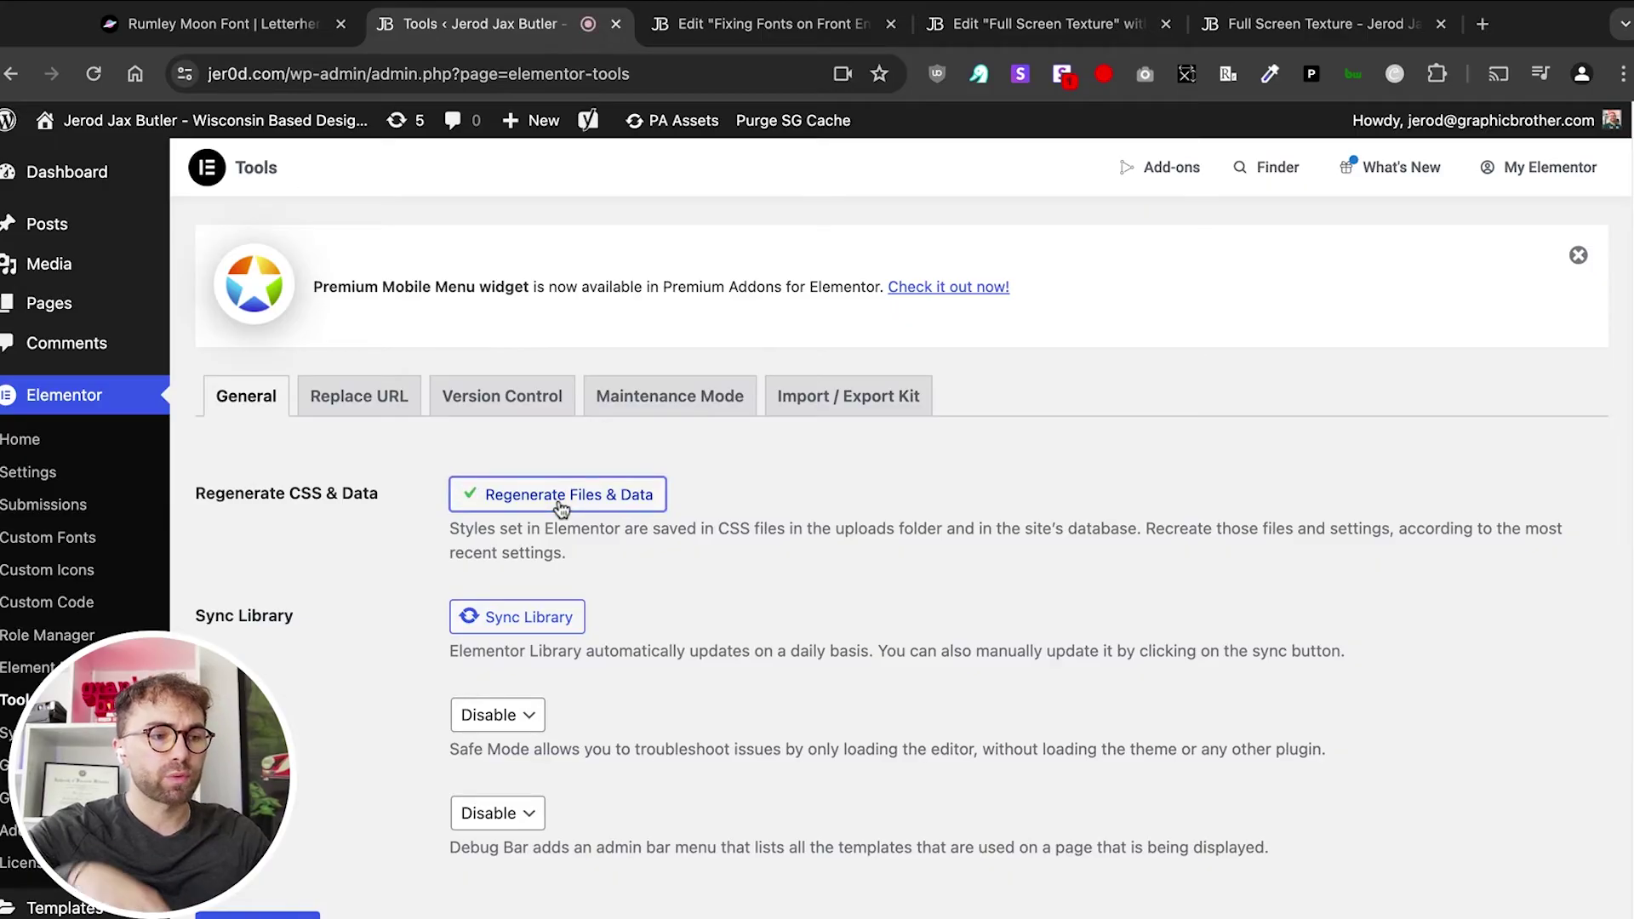